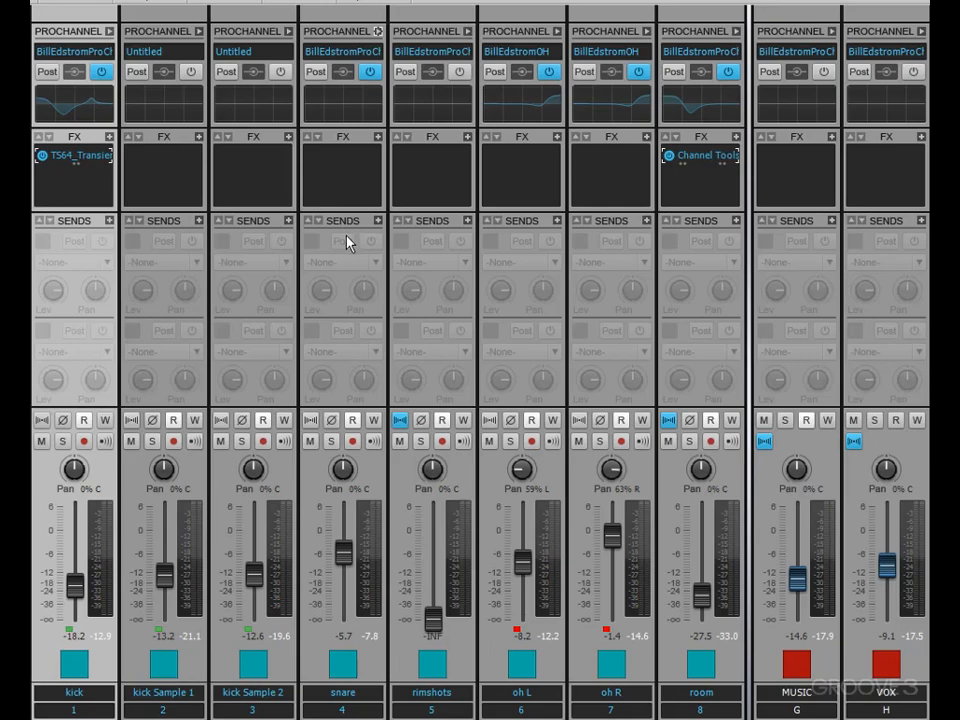
# - Check the soloed snare track in the arrangement, return to the console and expand the snare channel's ProChannel
pyautogui.hotkey('alt', '1')
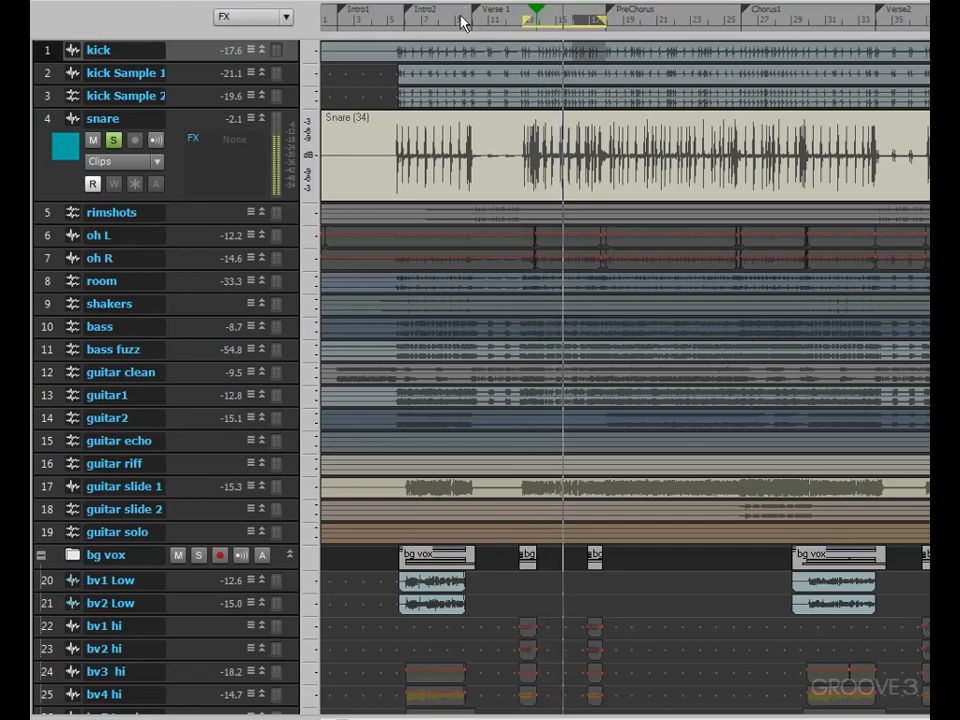
pyautogui.hotkey('alt', '2')
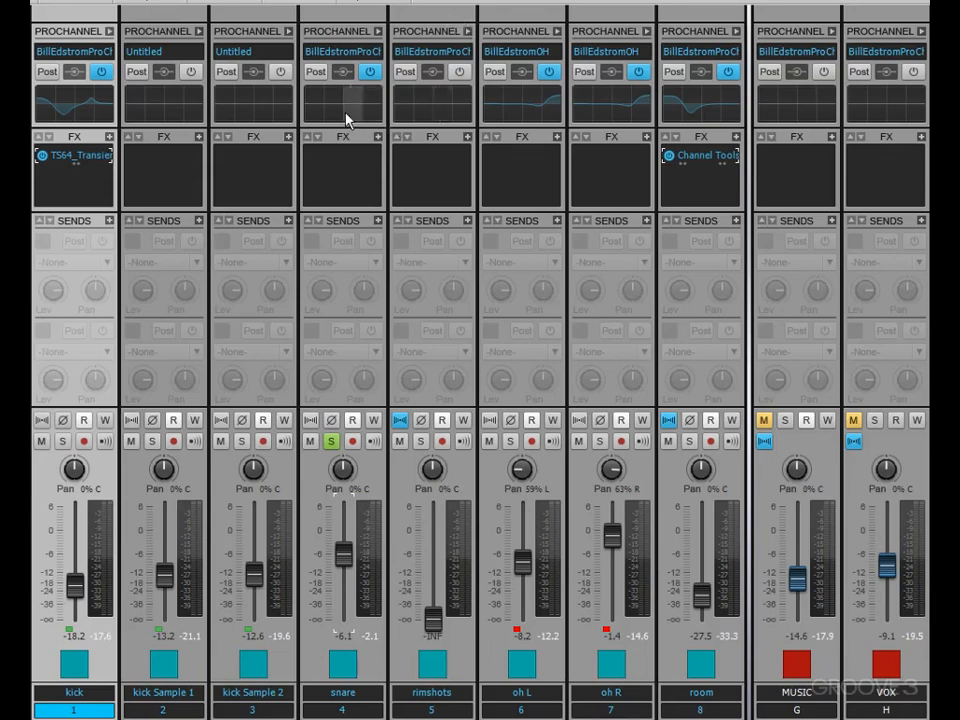
pyautogui.click(378, 37)
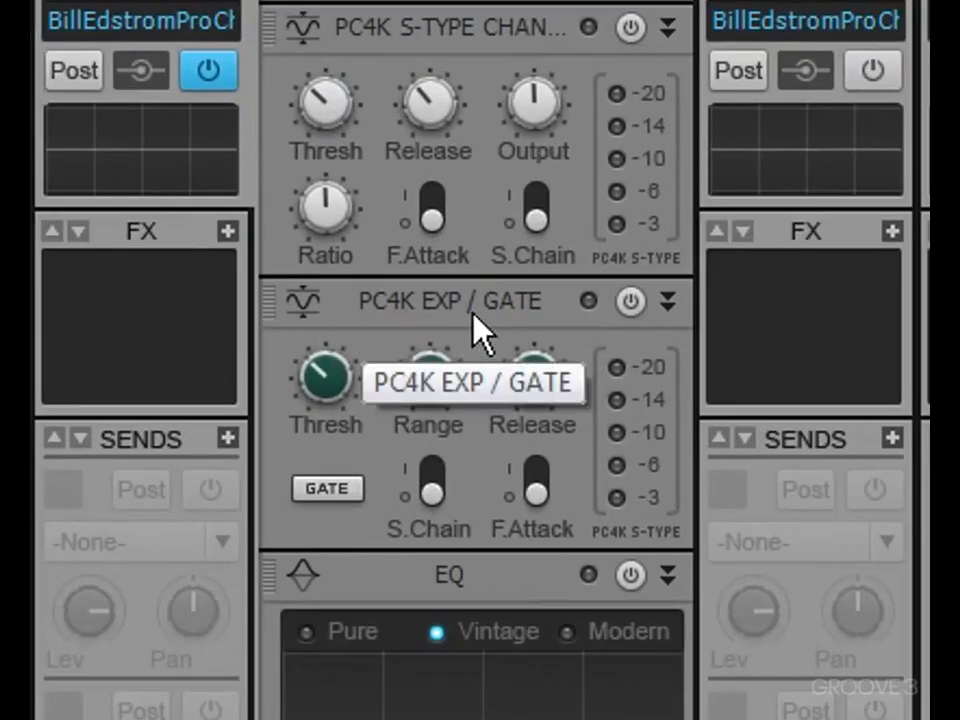
# - Enable the snare's PC4K Exp/Gate module, switching on its Gate mode and fast attack
pyautogui.click(630, 302)
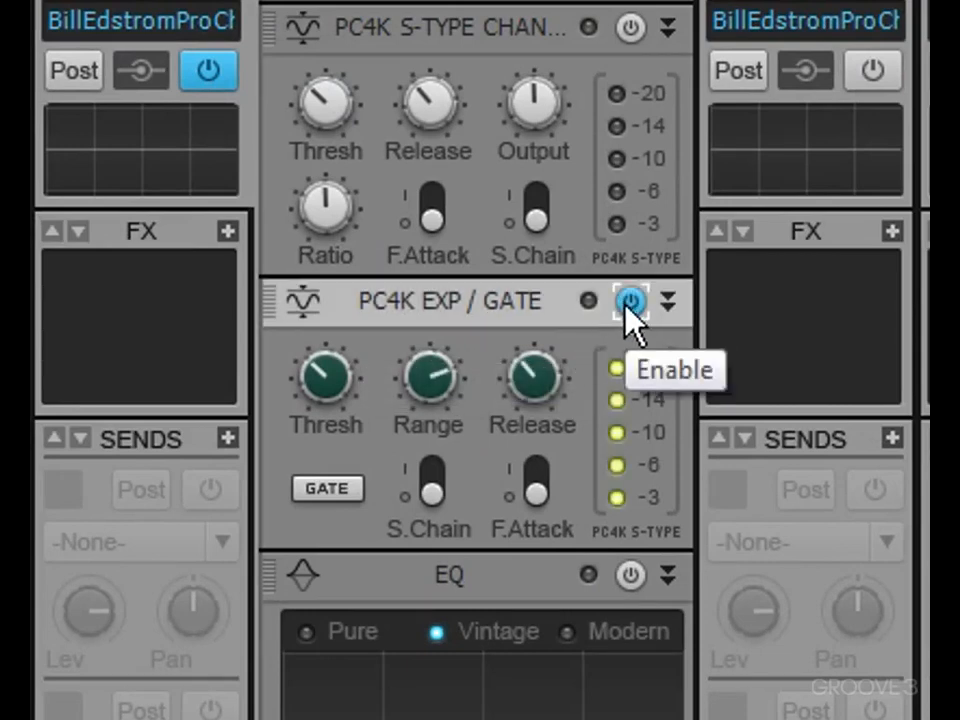
pyautogui.click(330, 490)
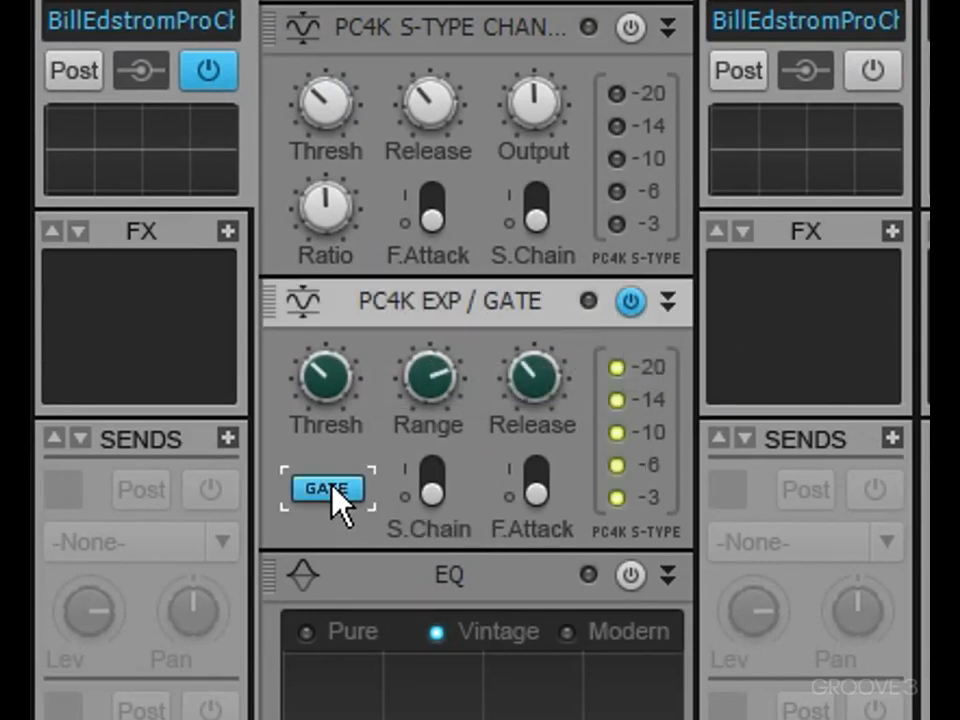
pyautogui.click(536, 480)
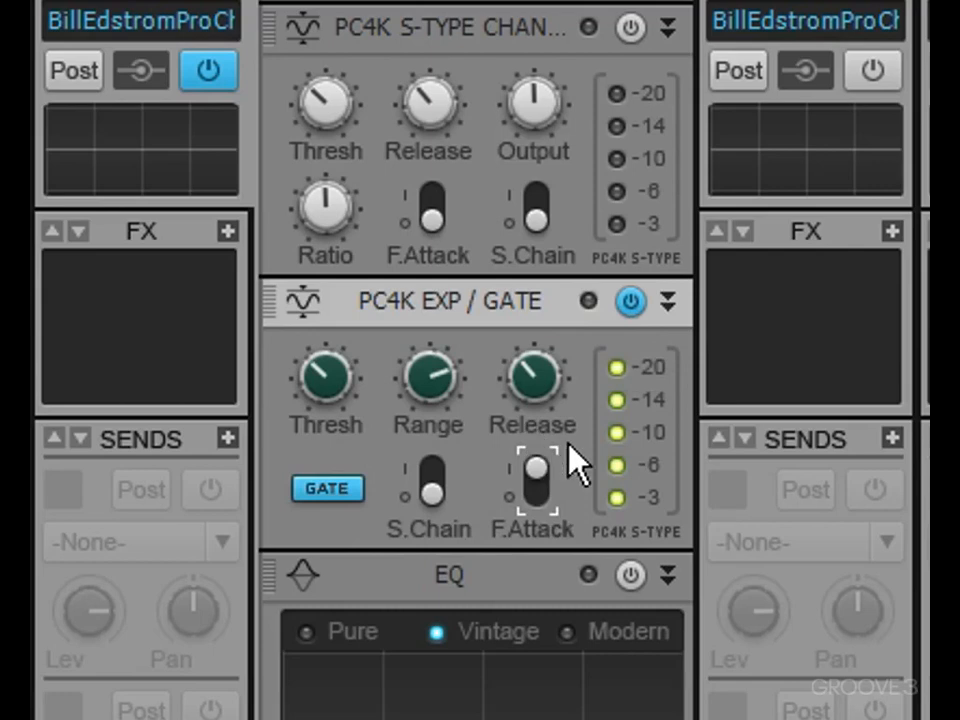
# - Raise the snare gate's threshold to slightly above -15 dB and increase its range and release a little
pyautogui.click(321, 375)
pyautogui.moveTo(430, 390); pyautogui.dragTo(363, 305)
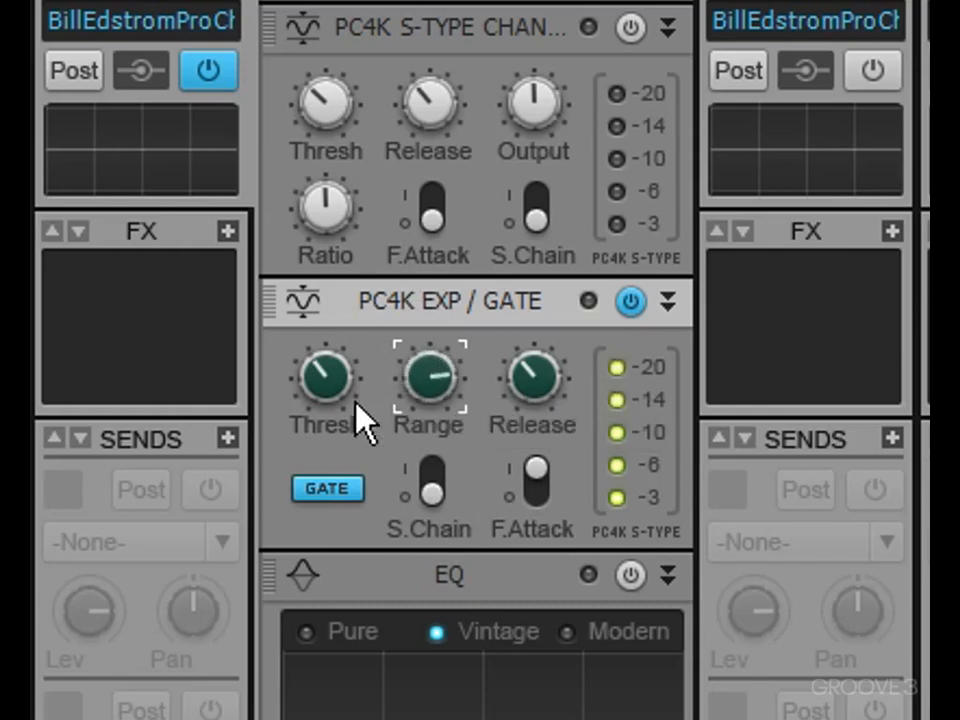
pyautogui.moveTo(356, 405)
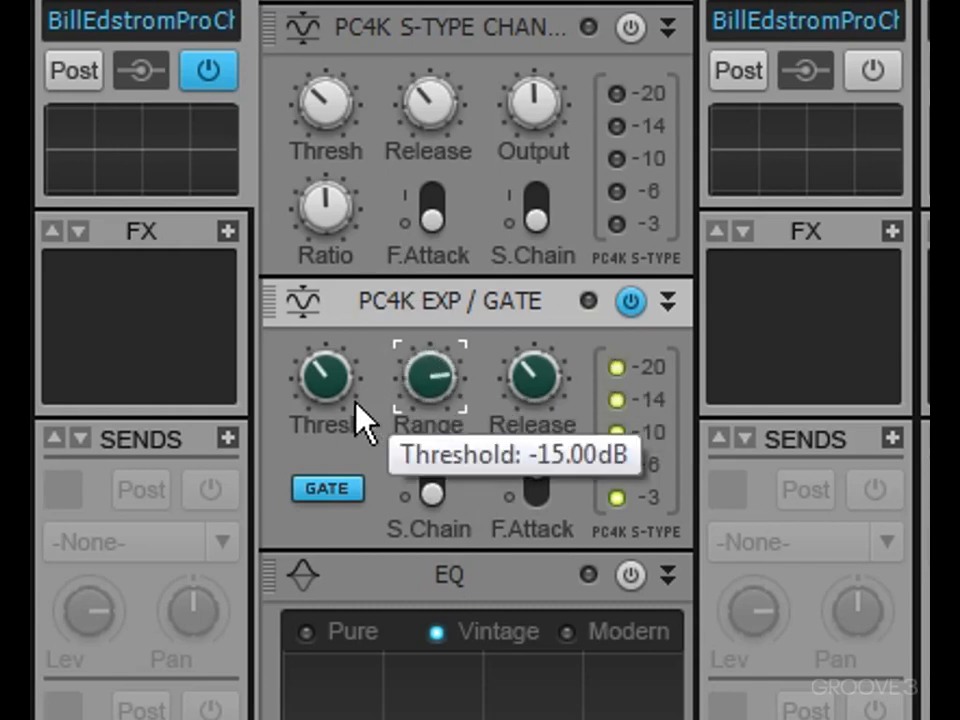
pyautogui.moveTo(321, 381); pyautogui.dragTo(330, 370)
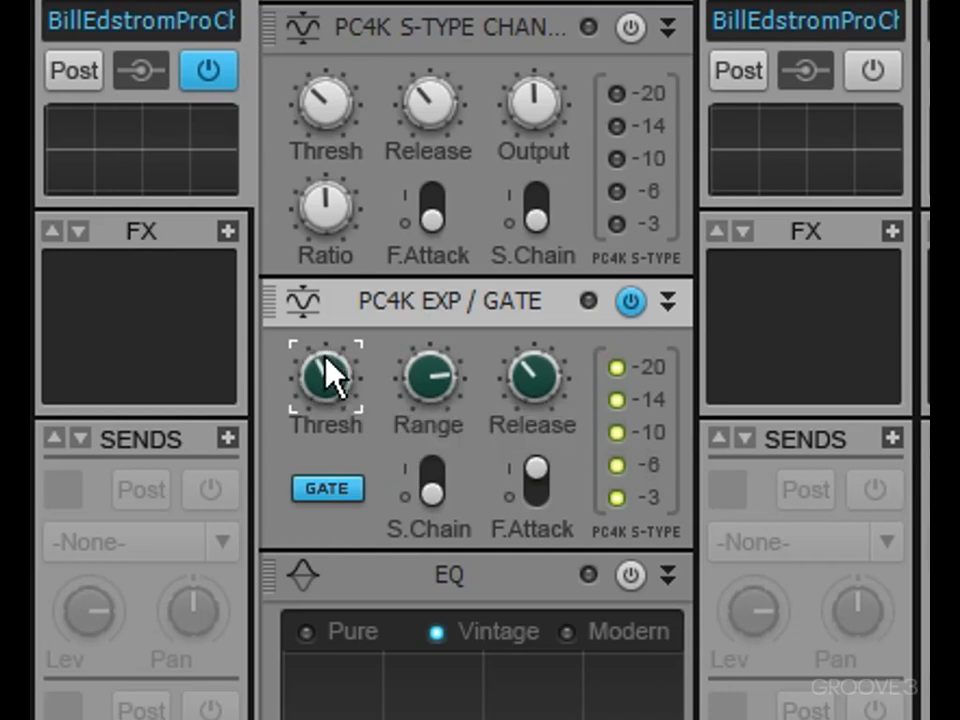
pyautogui.moveTo(527, 398); pyautogui.dragTo(521, 371)
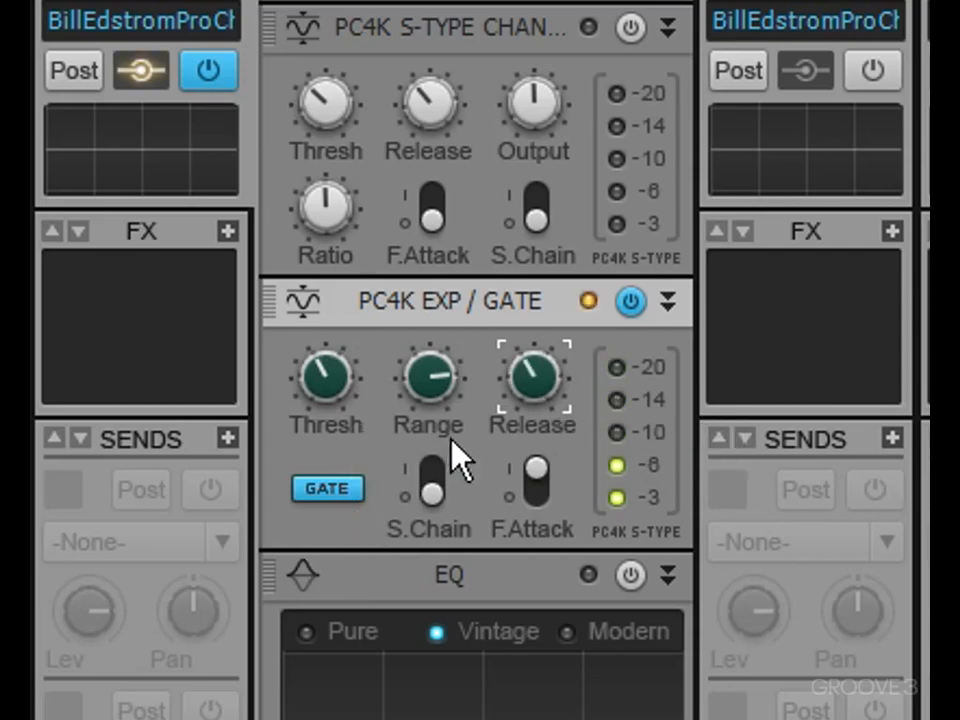
# - Exaggerate the snare gate by raising the range past 23.40 dB, the threshold to -0.80 dB and the release to about 1.08 s
pyautogui.moveTo(426, 388); pyautogui.dragTo(360, 300)
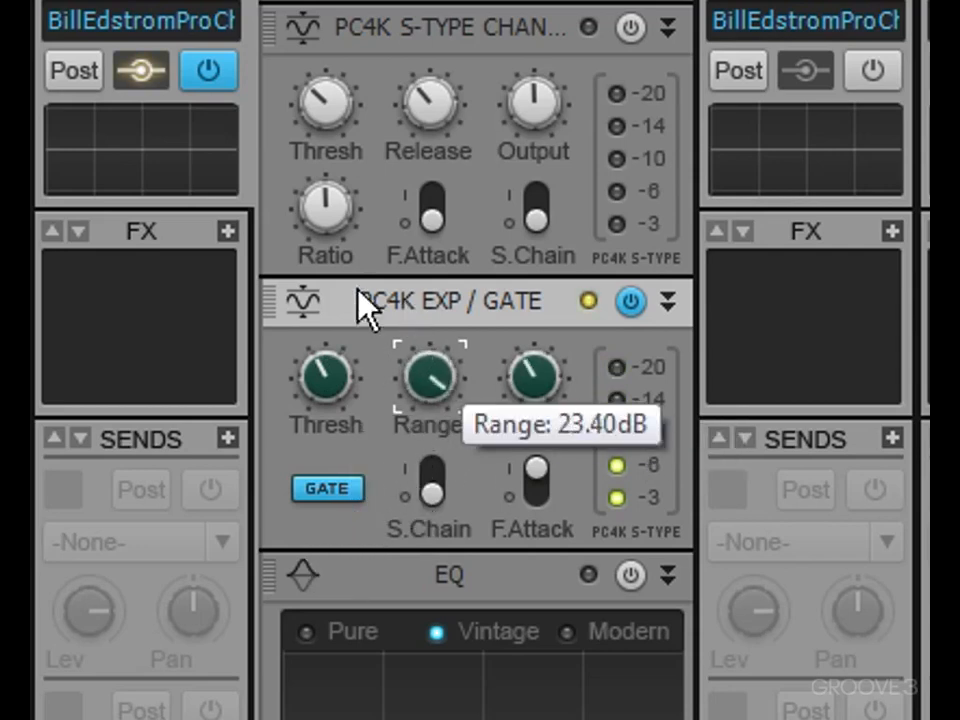
pyautogui.moveTo(300, 349); pyautogui.dragTo(281, 246)
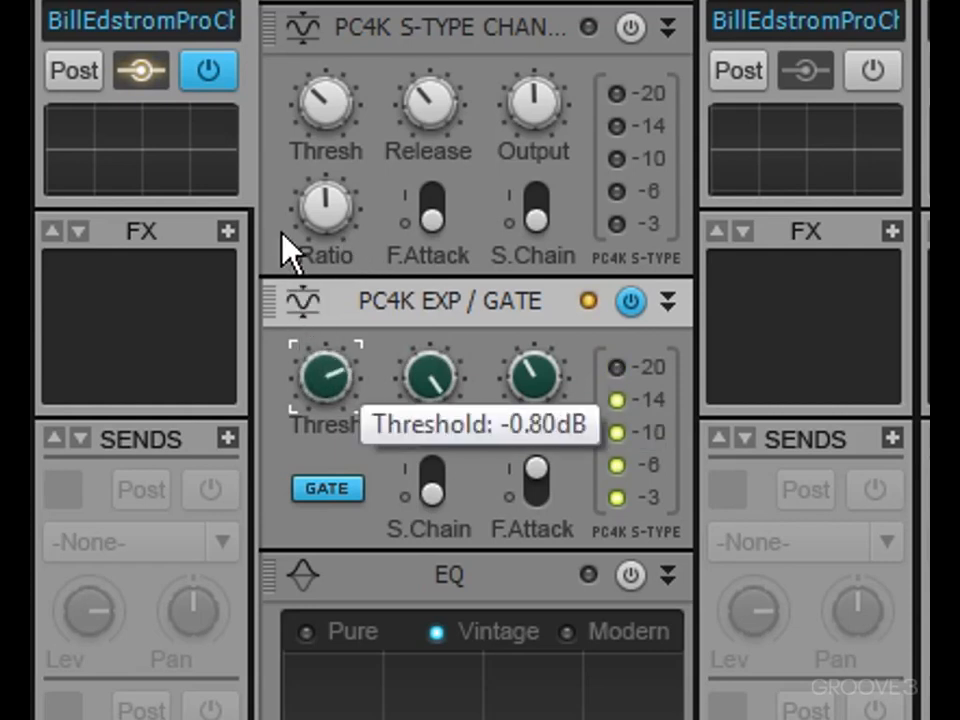
pyautogui.moveTo(532, 382); pyautogui.dragTo(506, 281)
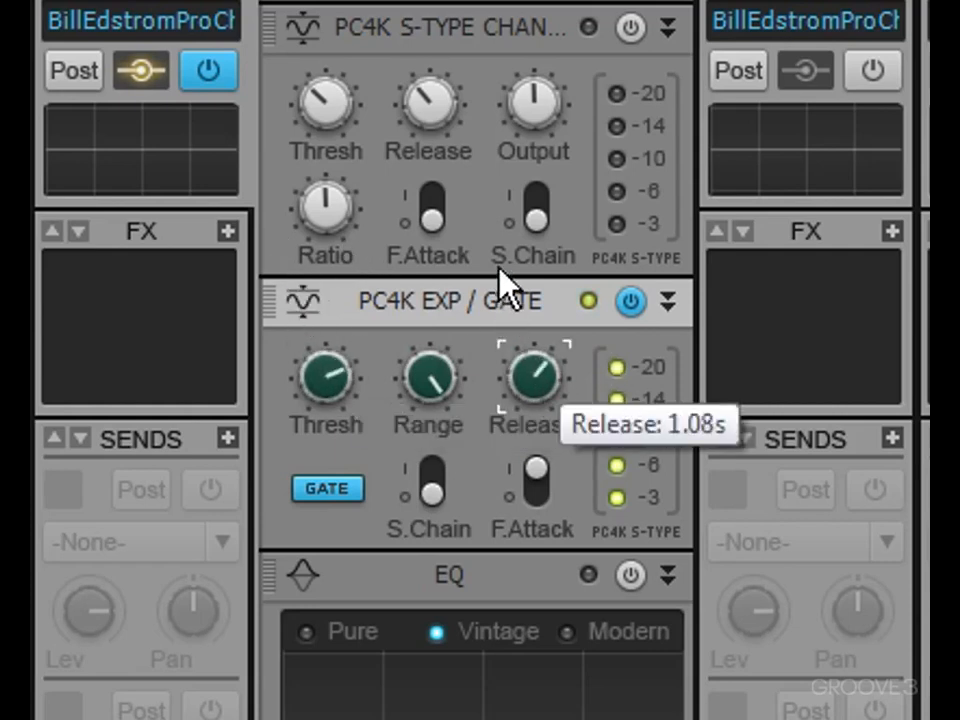
# - Lower the snare gate's threshold to -14 dB and shorten its release
pyautogui.moveTo(336, 386); pyautogui.dragTo(336, 484)
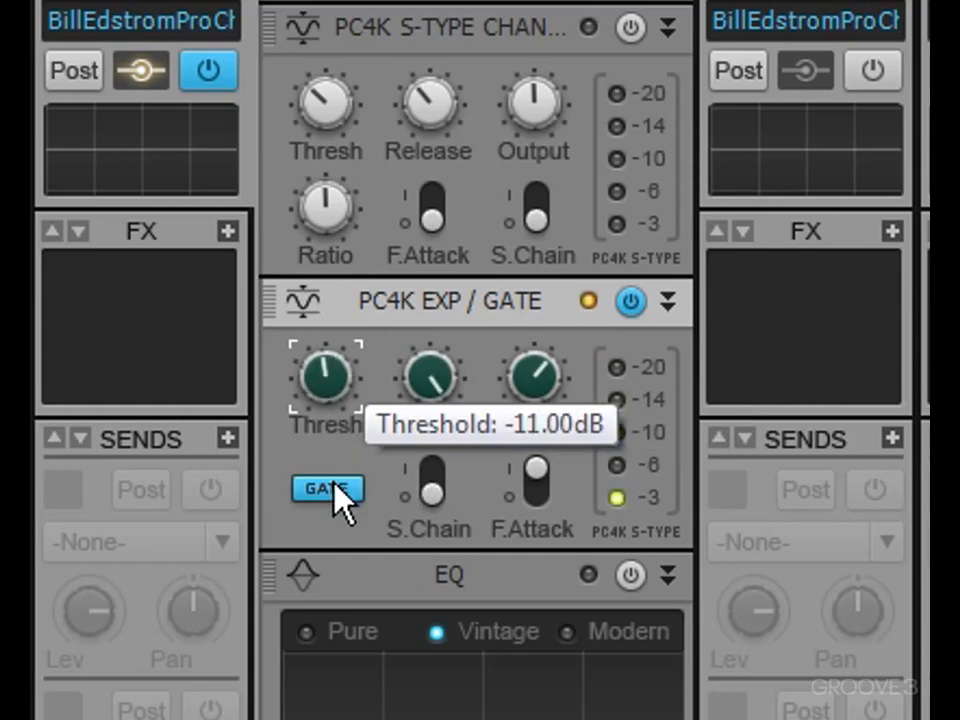
pyautogui.moveTo(335, 486); pyautogui.dragTo(337, 516)
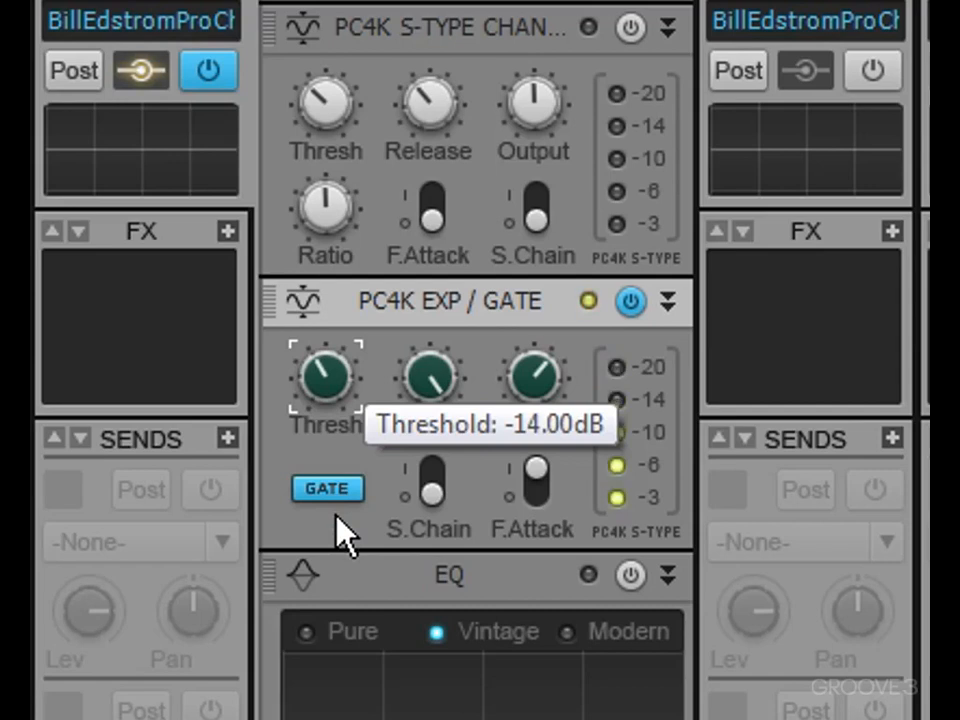
pyautogui.moveTo(545, 440); pyautogui.dragTo(537, 490)
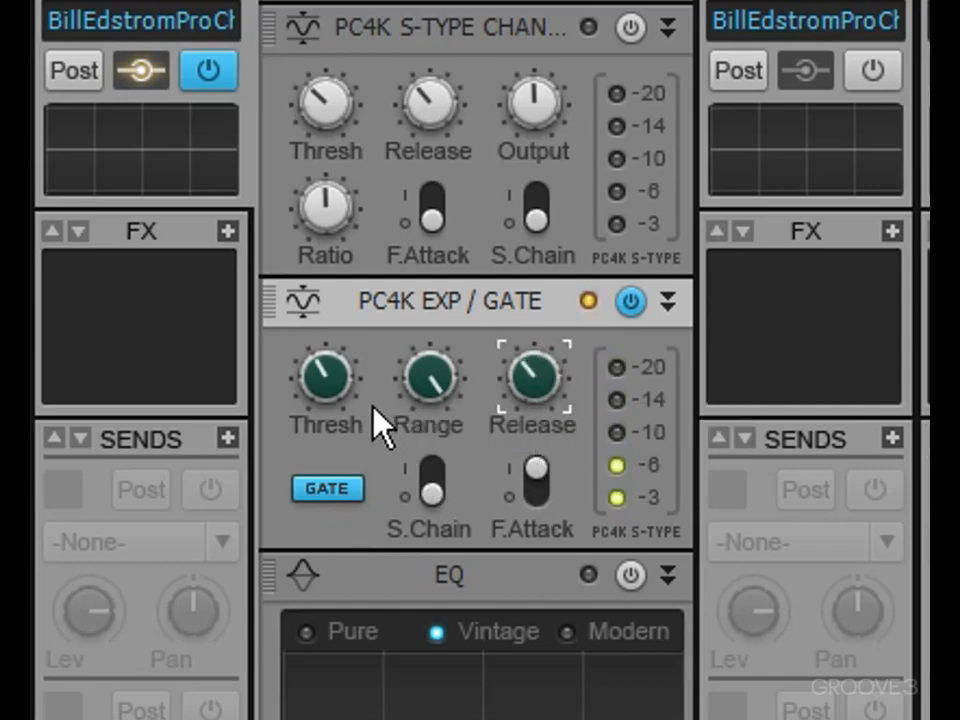
# - Lower the snare gate's range to 20 dB and on down past 1 dB while listening
pyautogui.click(418, 387)
pyautogui.moveTo(418, 387); pyautogui.dragTo(419, 598)
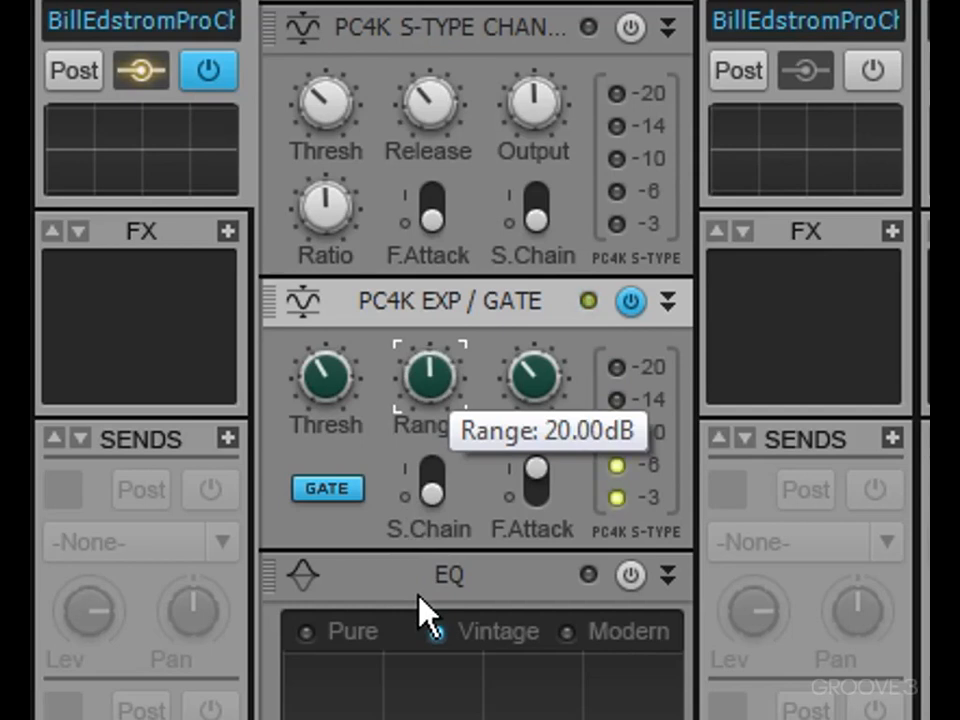
pyautogui.moveTo(419, 598); pyautogui.dragTo(426, 719)
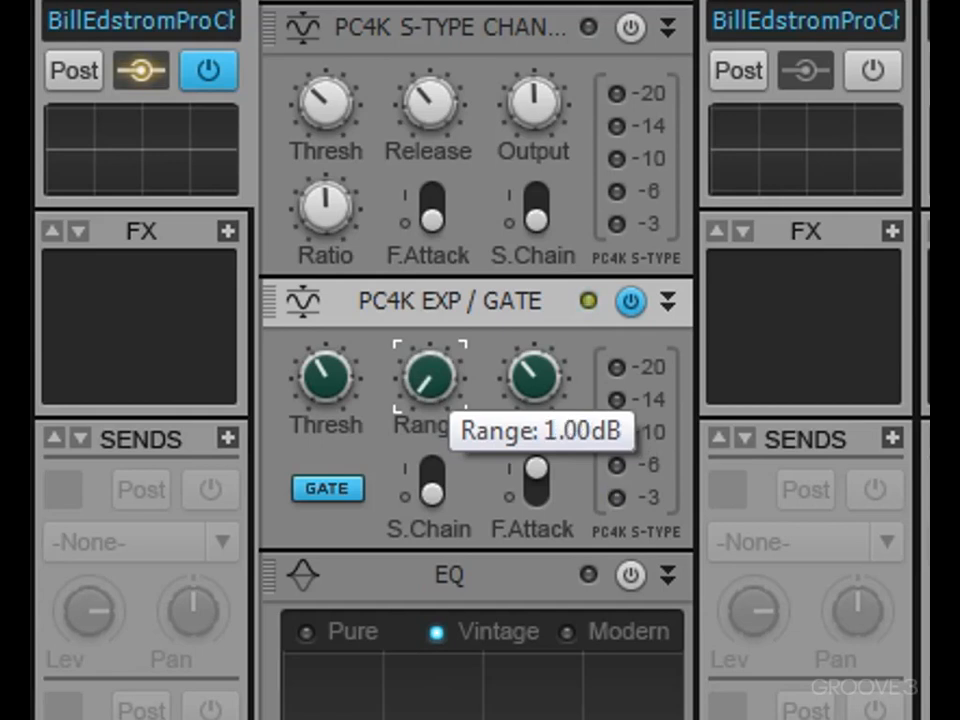
pyautogui.moveTo(426, 719); pyautogui.dragTo(395, 719)
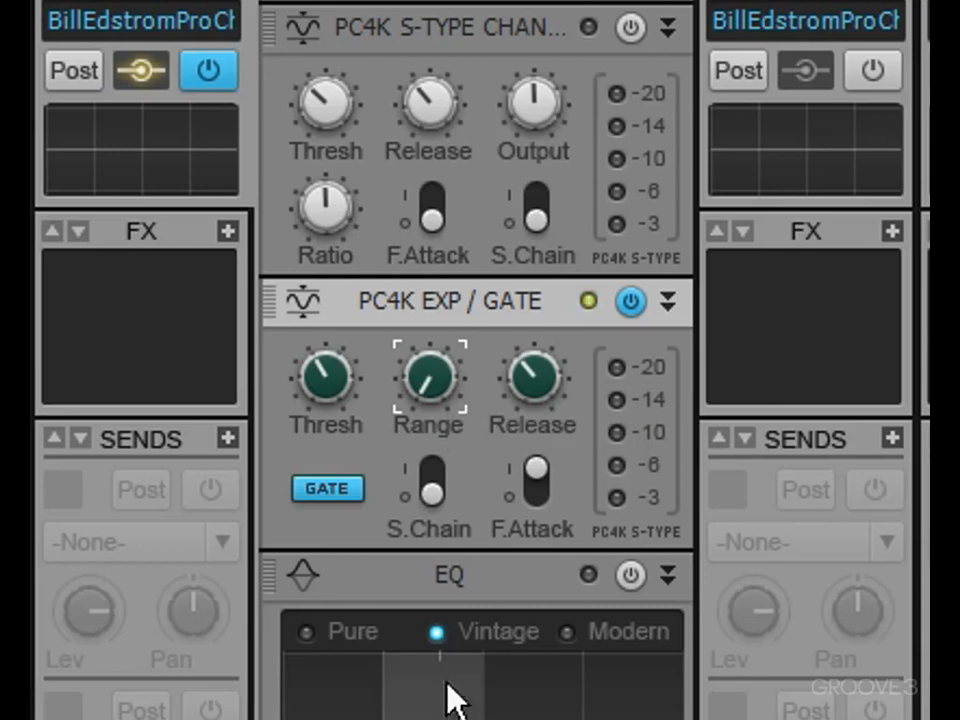
# - Bypass and re-enable the snare gate to compare the sound, and raise its range well up again
pyautogui.click(630, 301)
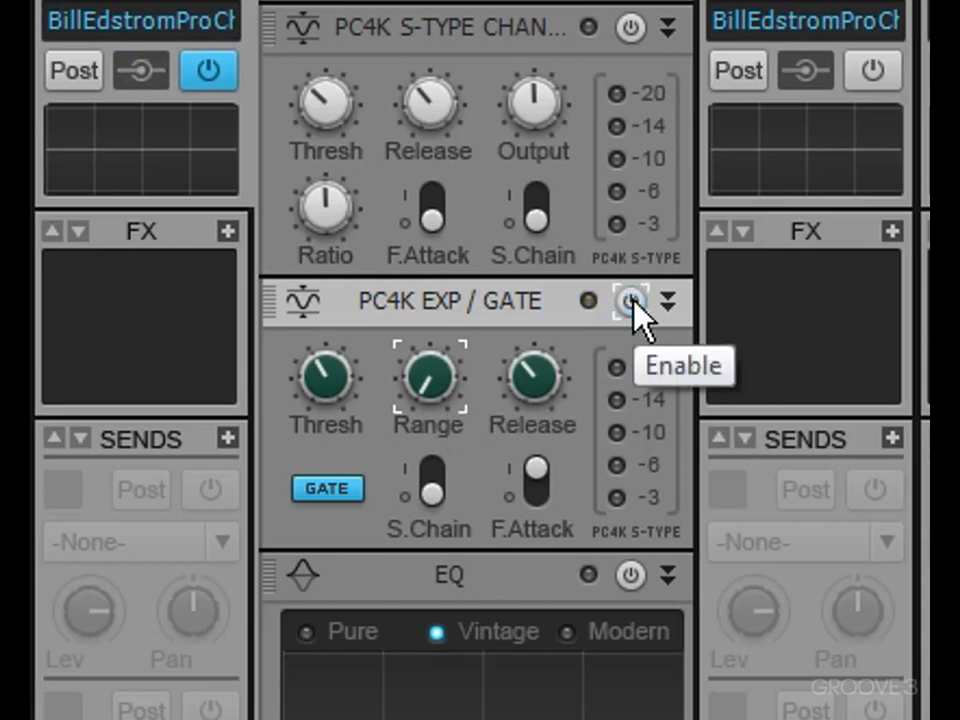
pyautogui.click(631, 301)
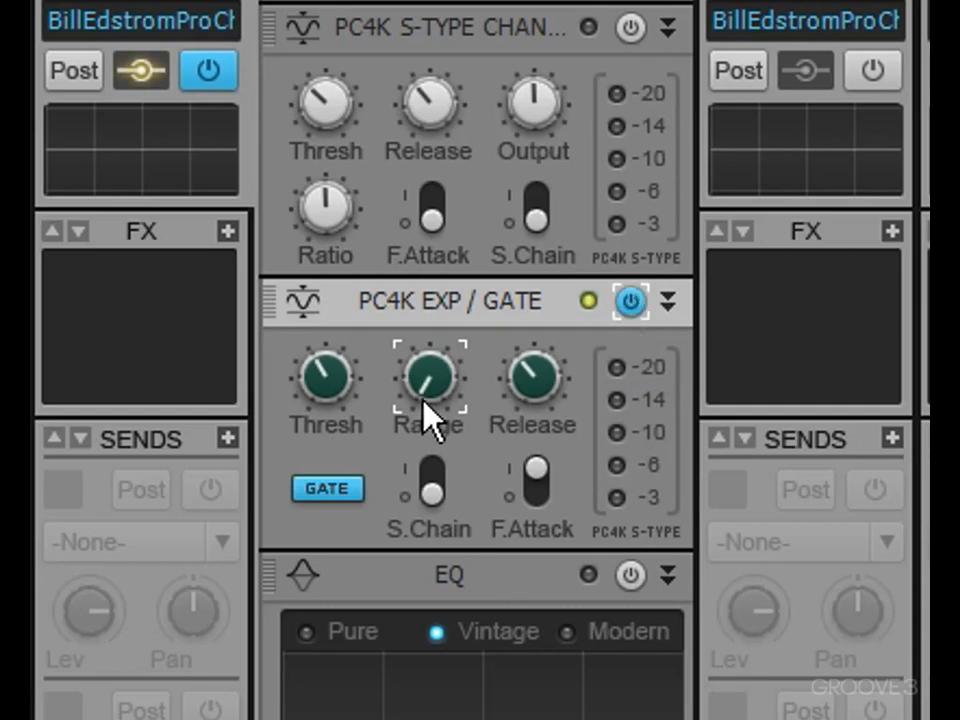
pyautogui.moveTo(469, 411); pyautogui.dragTo(352, 58)
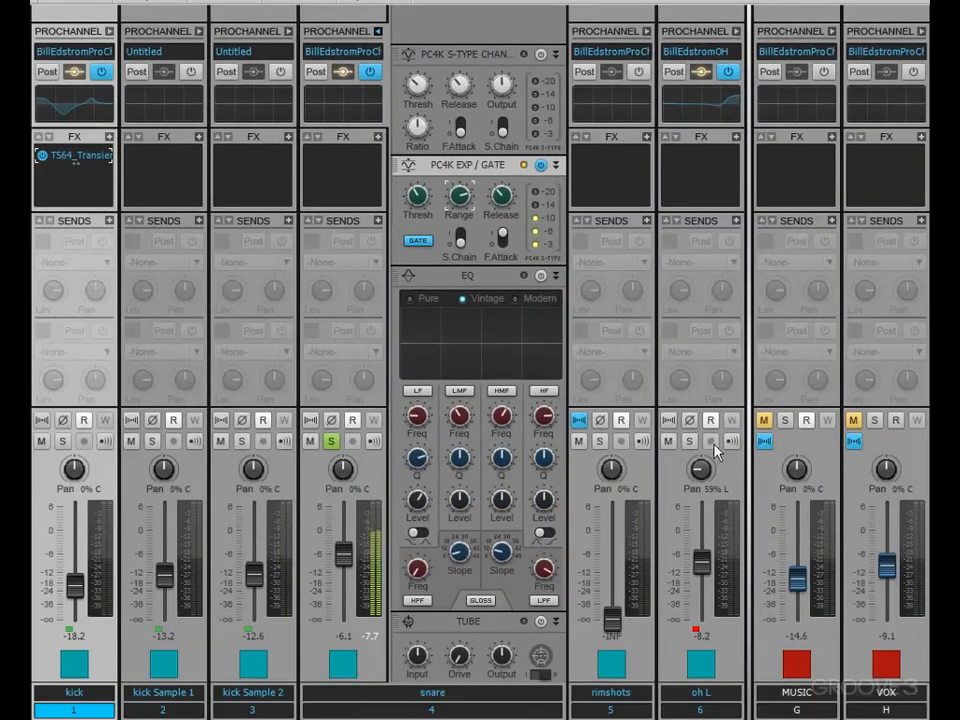
# - Audition the gated snare together with the soloed oh L and oh R channels, and clear both overhead solos
pyautogui.click(690, 443)
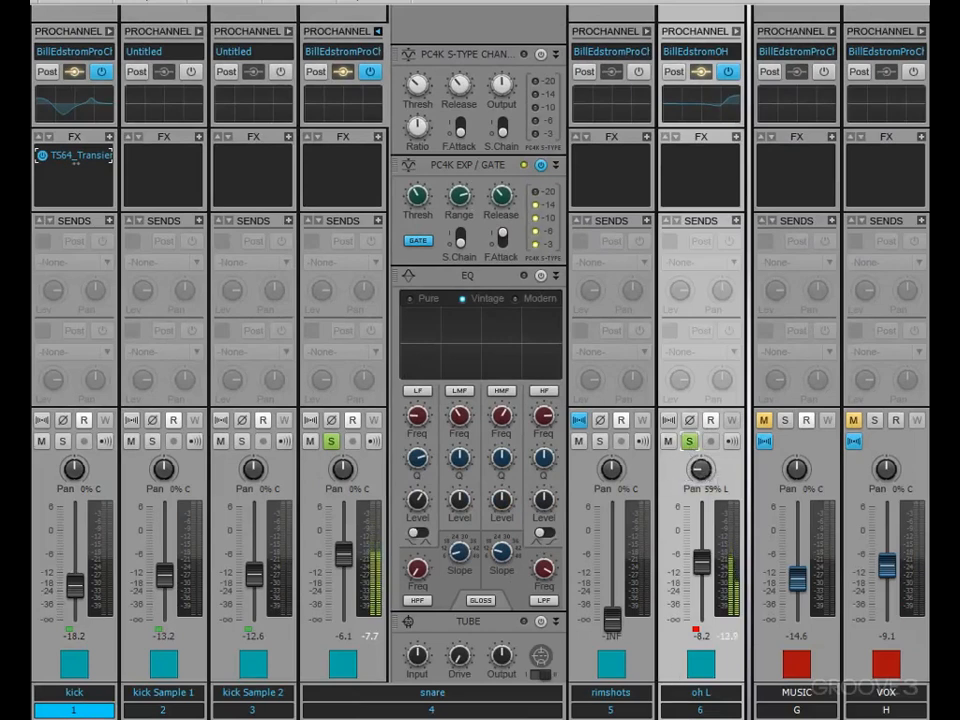
pyautogui.hscroll(2, 390, 360)
pyautogui.hscroll(1, 390, 360)
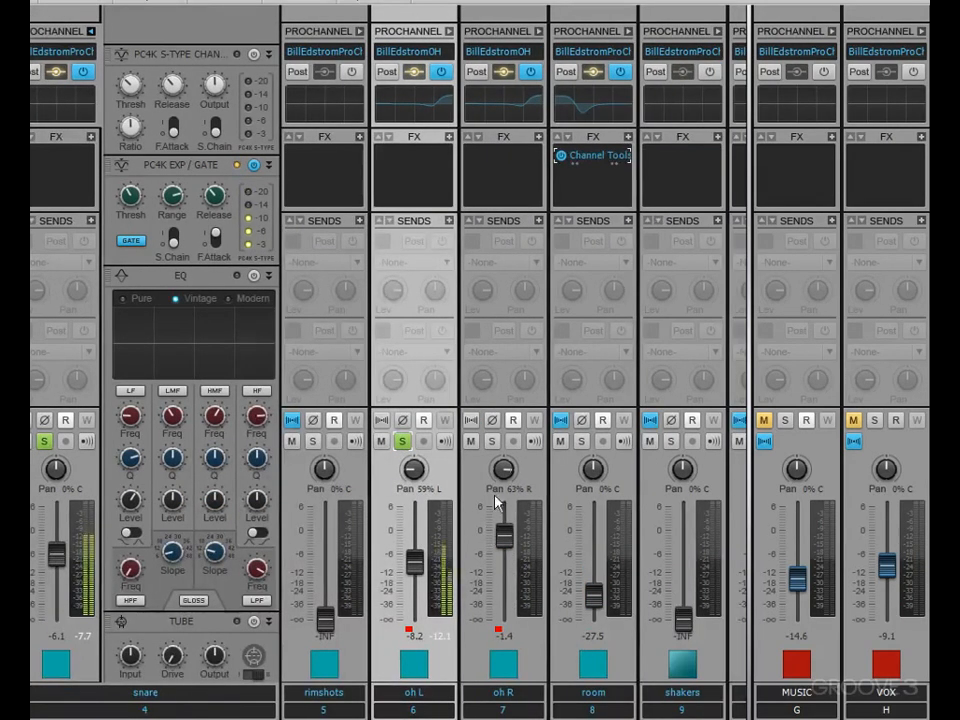
pyautogui.click(496, 442)
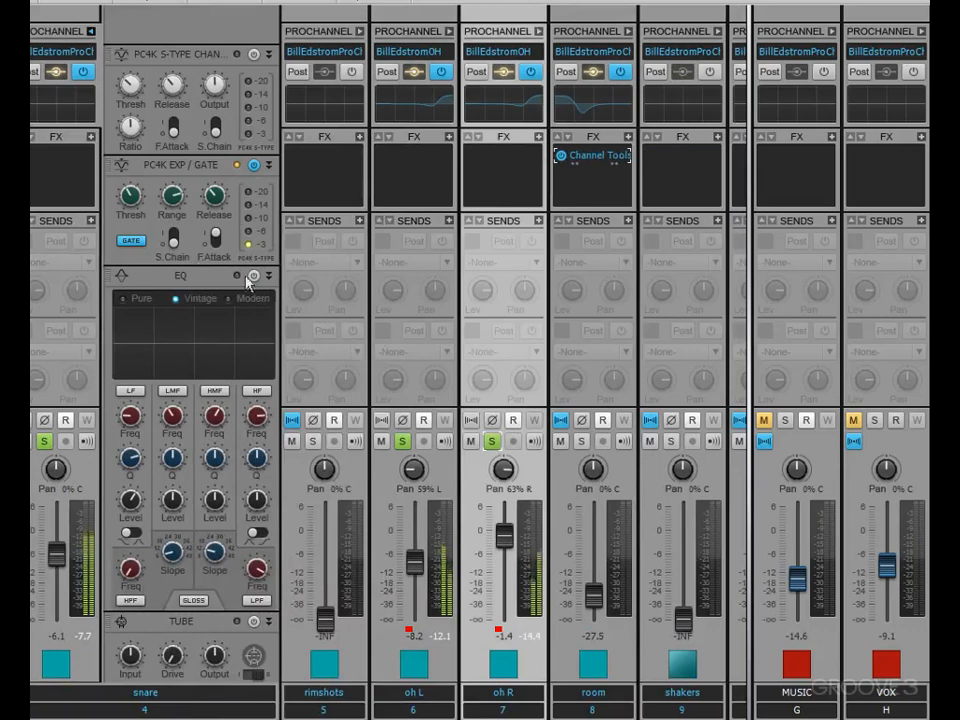
pyautogui.click(402, 441)
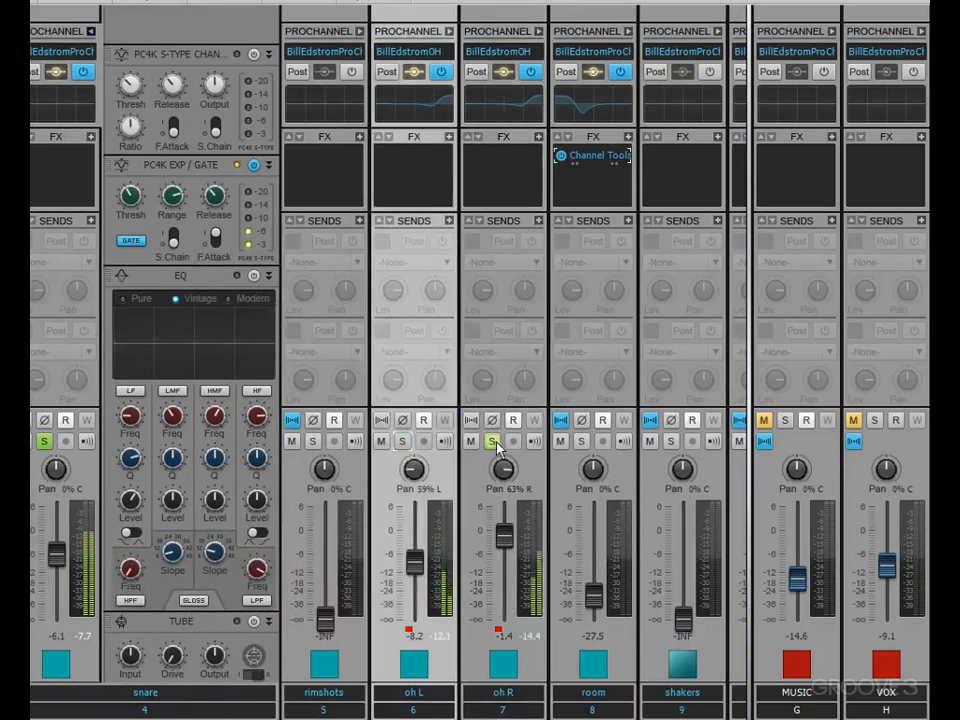
pyautogui.click(492, 441)
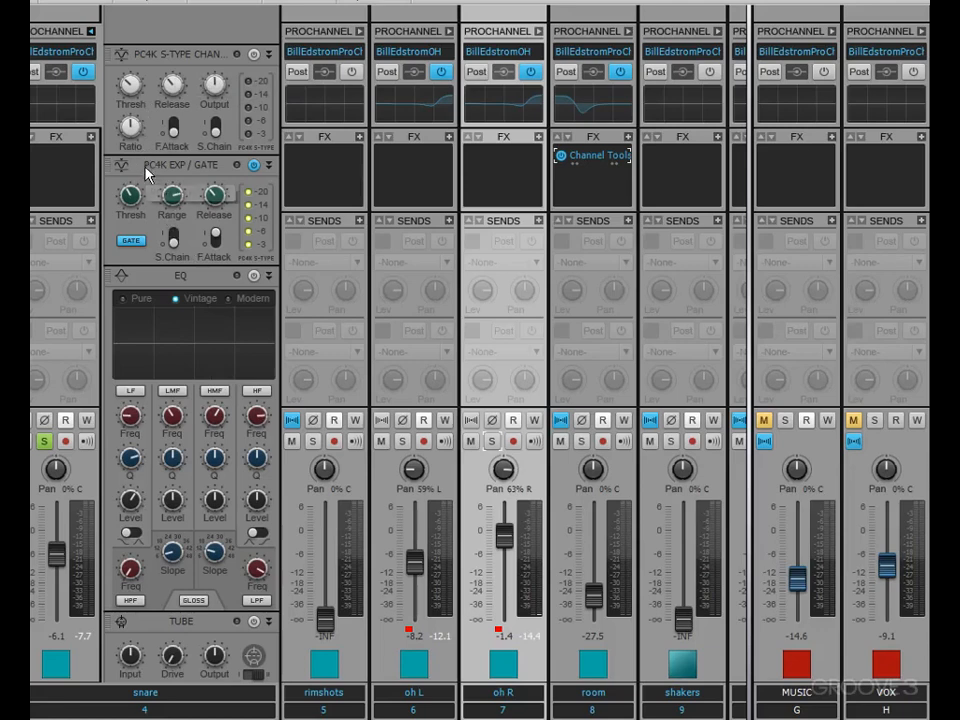
# - Insert a PC76 U-Type Compressor into the snare's ProChannel and remove the PC4K S-Type channel compressor
pyautogui.rightClick(147, 58)
pyautogui.moveTo(321, 69)
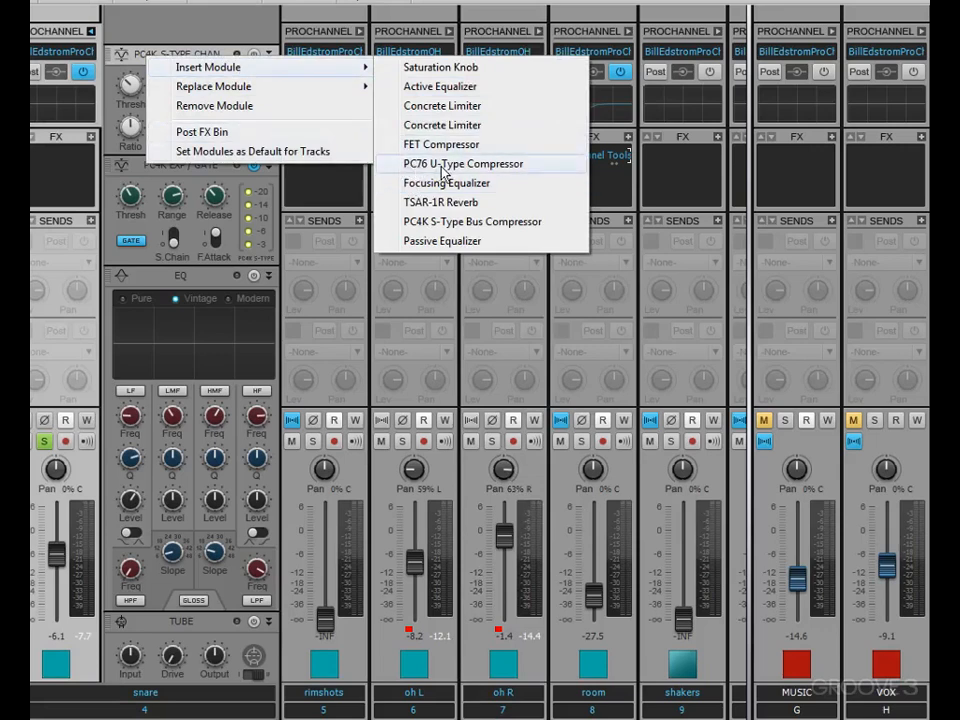
pyautogui.click(441, 166)
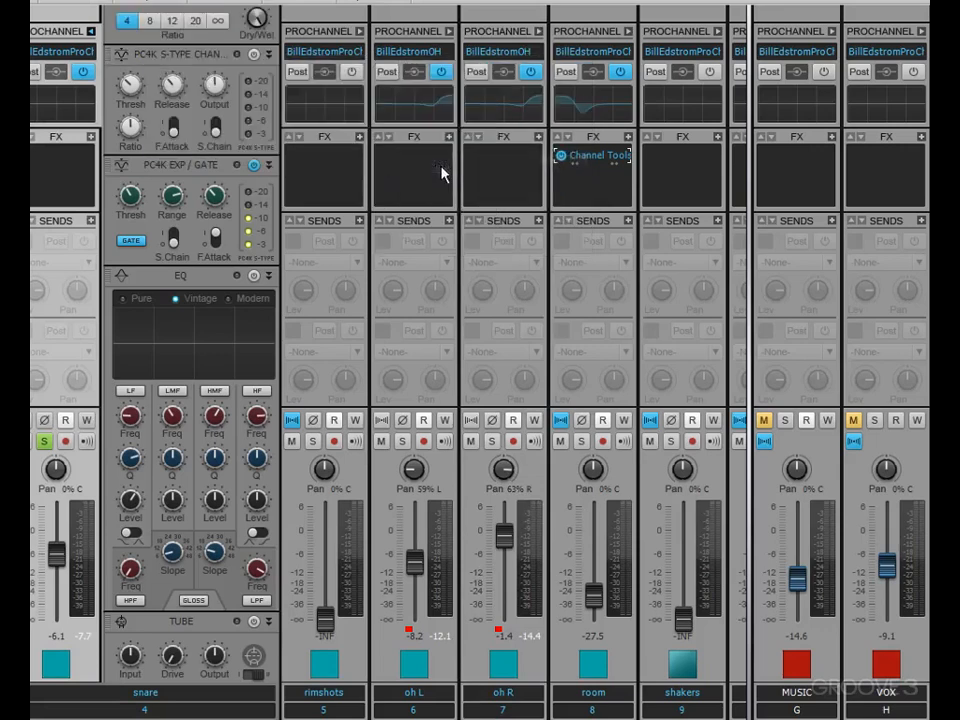
pyautogui.doubleClick(207, 66)
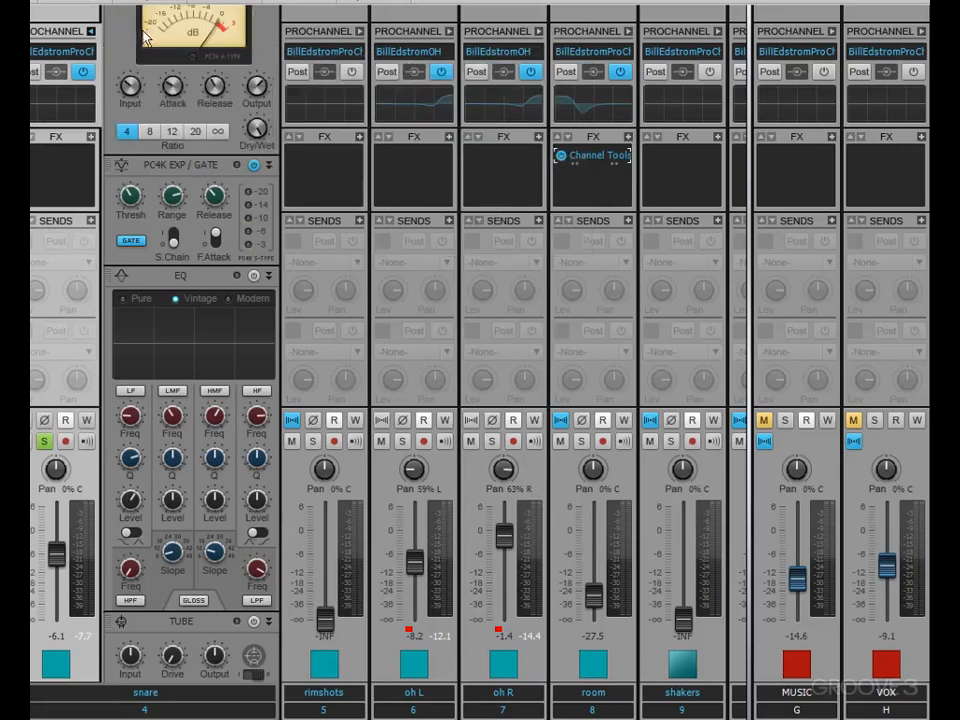
# - Move the PC76 compressor below the gate module, collapsing the EQ for the move and expanding it again
pyautogui.click(264, 276)
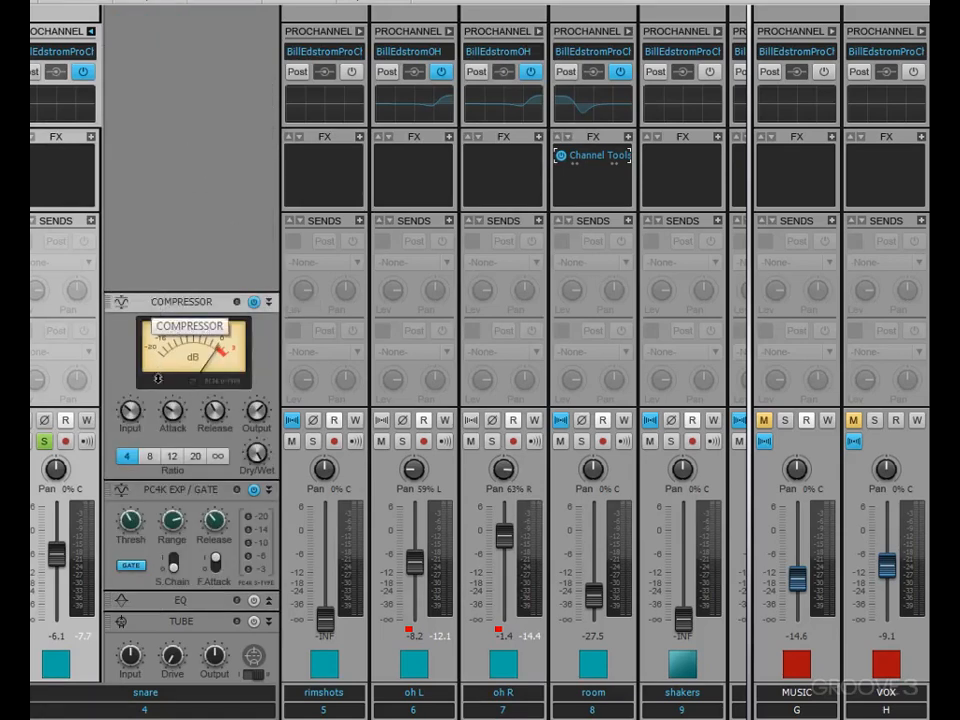
pyautogui.moveTo(165, 303); pyautogui.dragTo(162, 520)
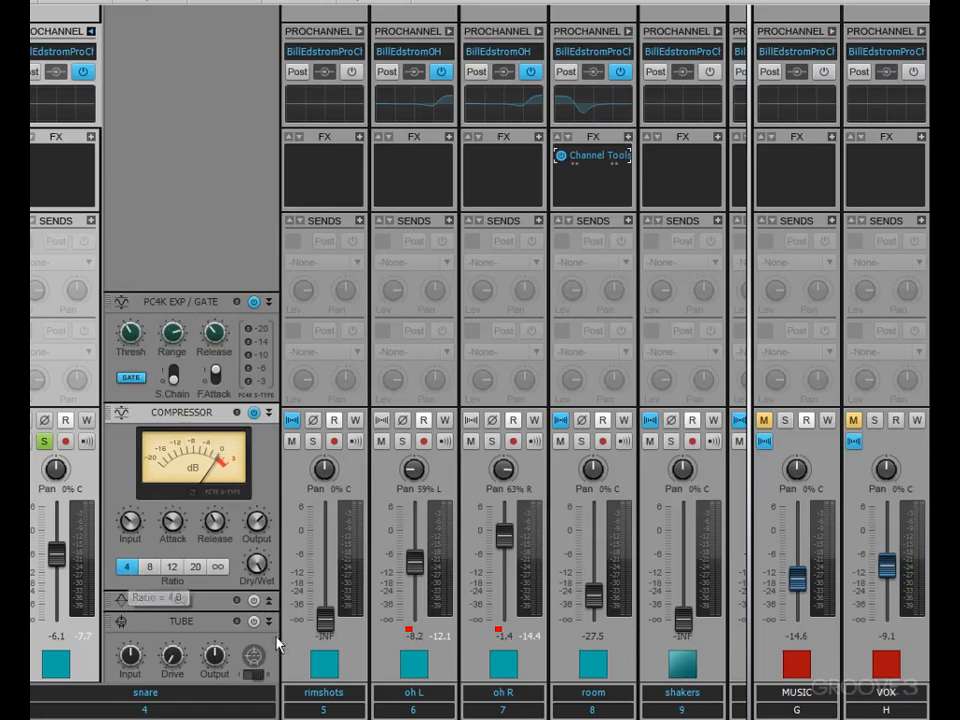
pyautogui.click(268, 600)
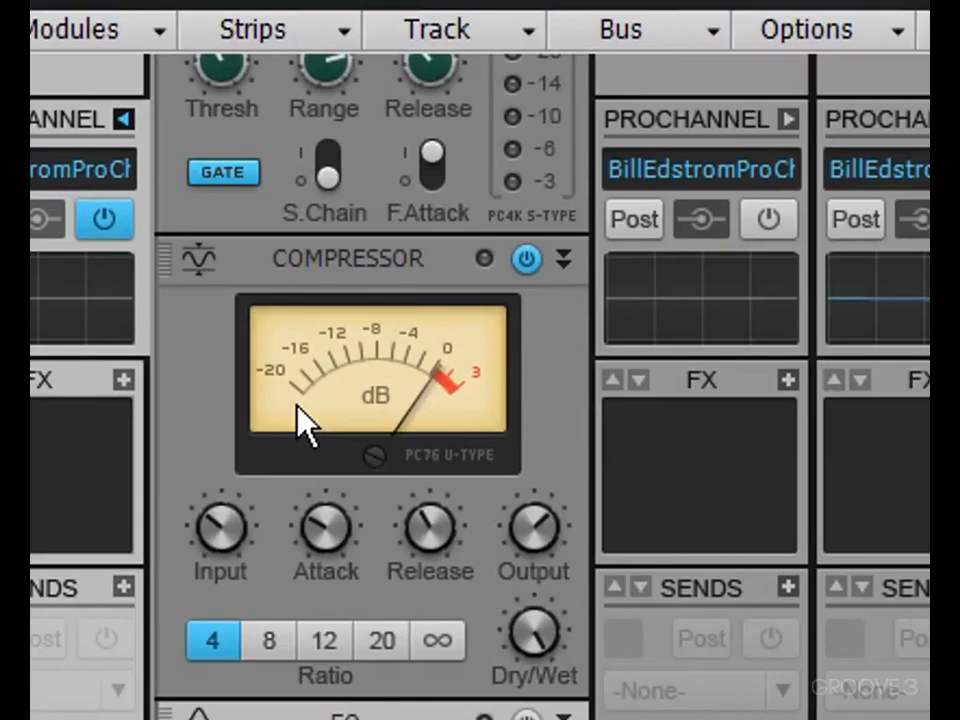
# - Set the snare compressor's ratio to infinity
pyautogui.moveTo(535, 630)
pyautogui.mouseDown()
pyautogui.moveTo(535, 640)
pyautogui.moveTo(535, 630)
pyautogui.mouseUp()
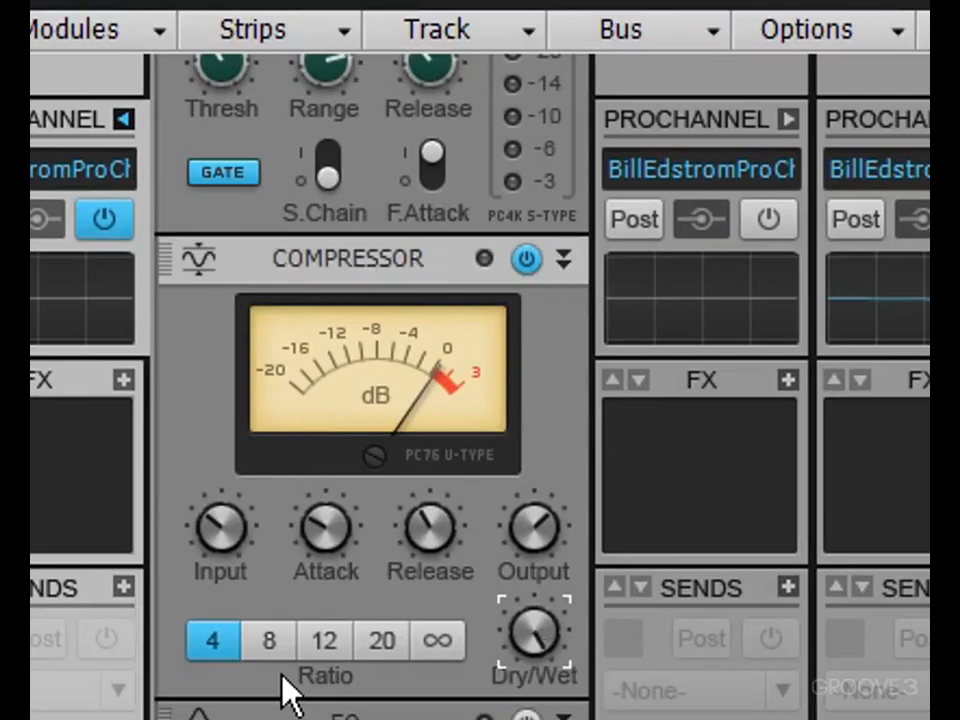
pyautogui.click(437, 640)
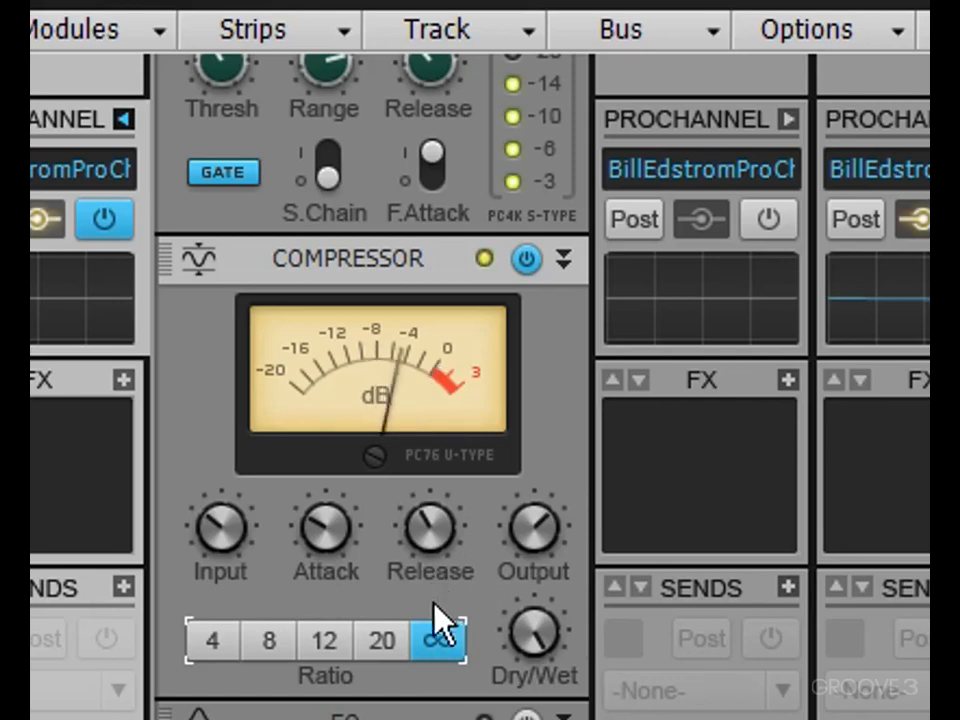
# - Try different input, attack and release amounts on the snare's PC76 compressor by ear, ending with a slower attack and medium release
pyautogui.click(224, 540)
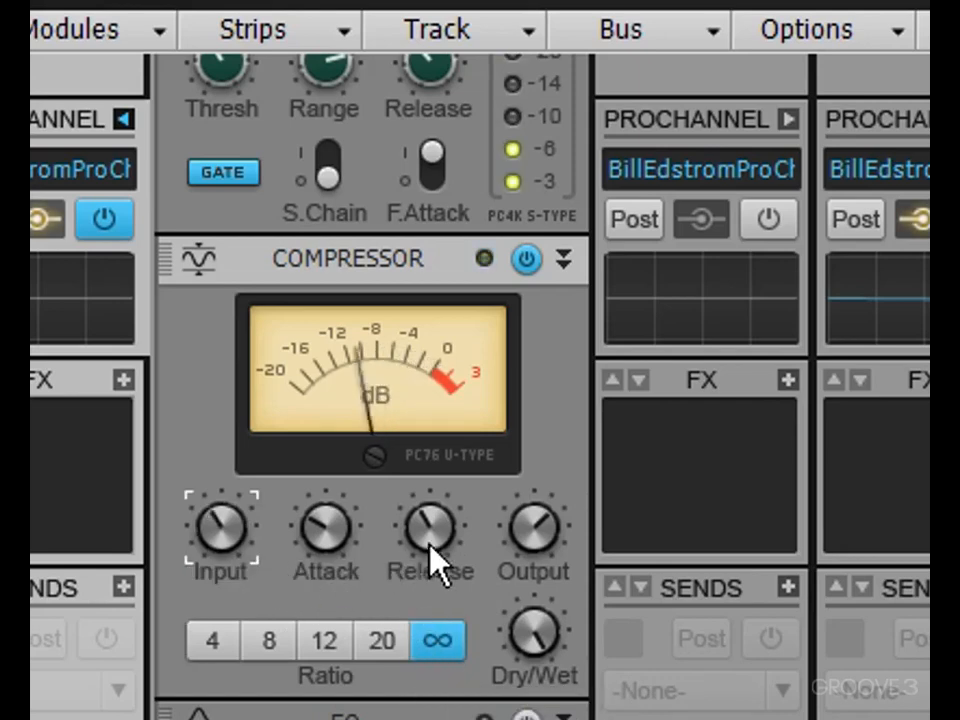
pyautogui.moveTo(326, 527); pyautogui.dragTo(326, 503)
pyautogui.moveTo(452, 548); pyautogui.dragTo(452, 541)
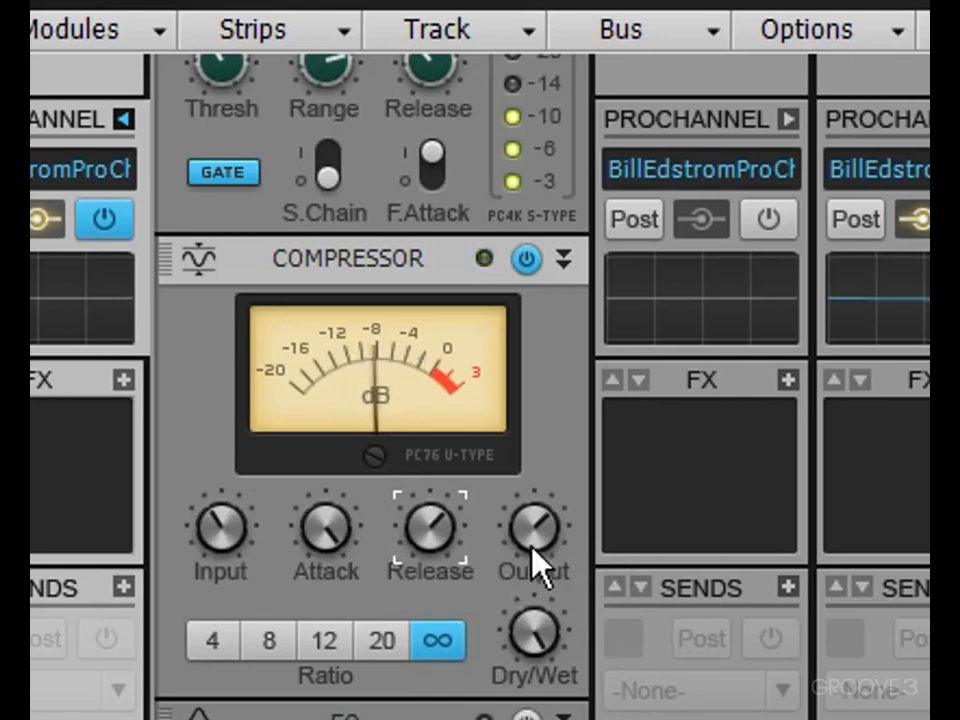
pyautogui.click(326, 529)
pyautogui.moveTo(221, 527)
pyautogui.mouseDown()
pyautogui.moveTo(221, 515)
pyautogui.moveTo(221, 549)
pyautogui.mouseUp()
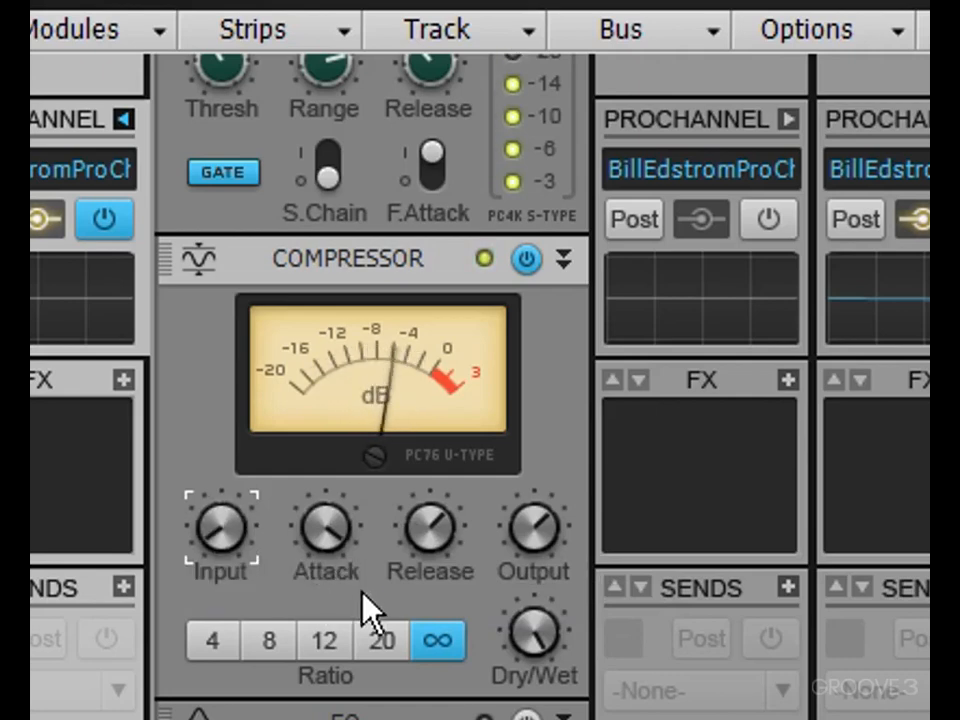
pyautogui.moveTo(326, 522); pyautogui.dragTo(326, 535)
pyautogui.moveTo(238, 516); pyautogui.dragTo(231, 511)
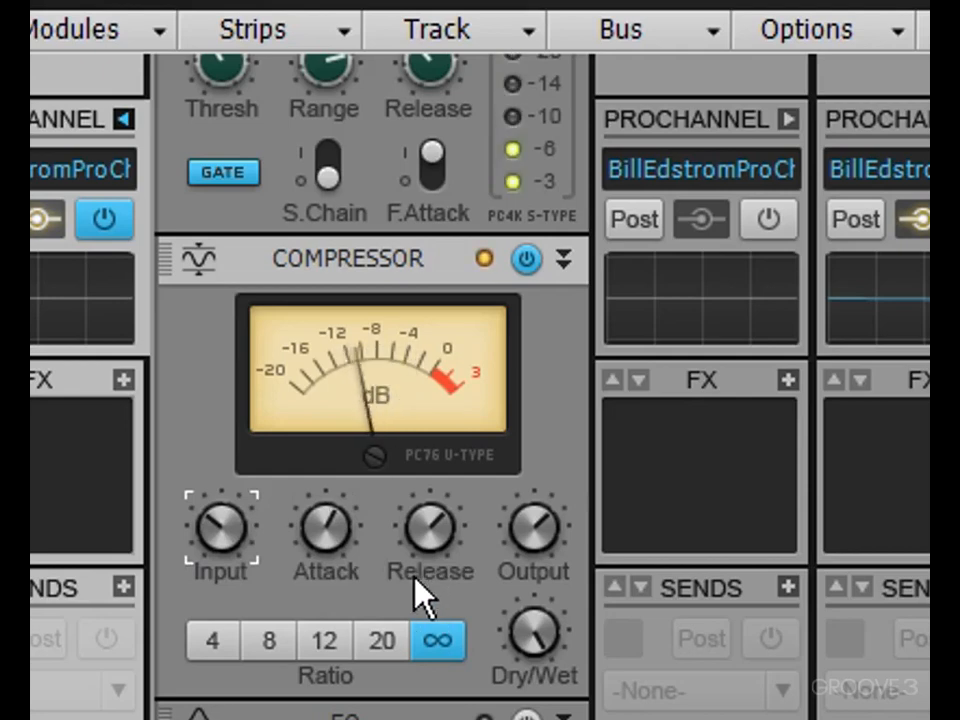
pyautogui.moveTo(425, 575); pyautogui.dragTo(425, 595)
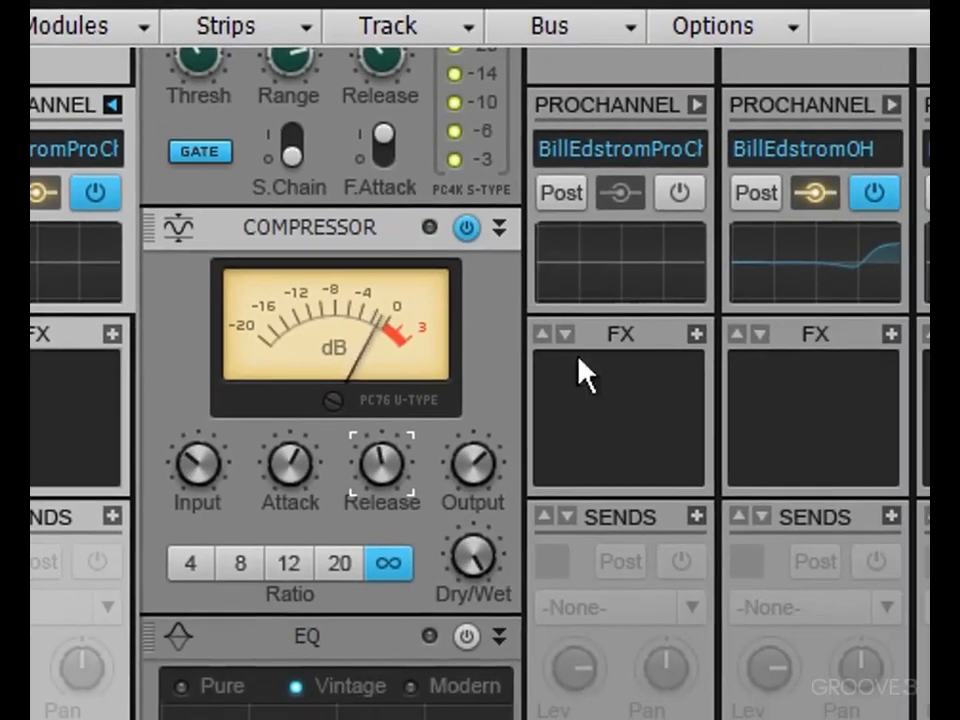
# - Collapse the snare's EQ module and bypass the PC4K gate
pyautogui.click(499, 637)
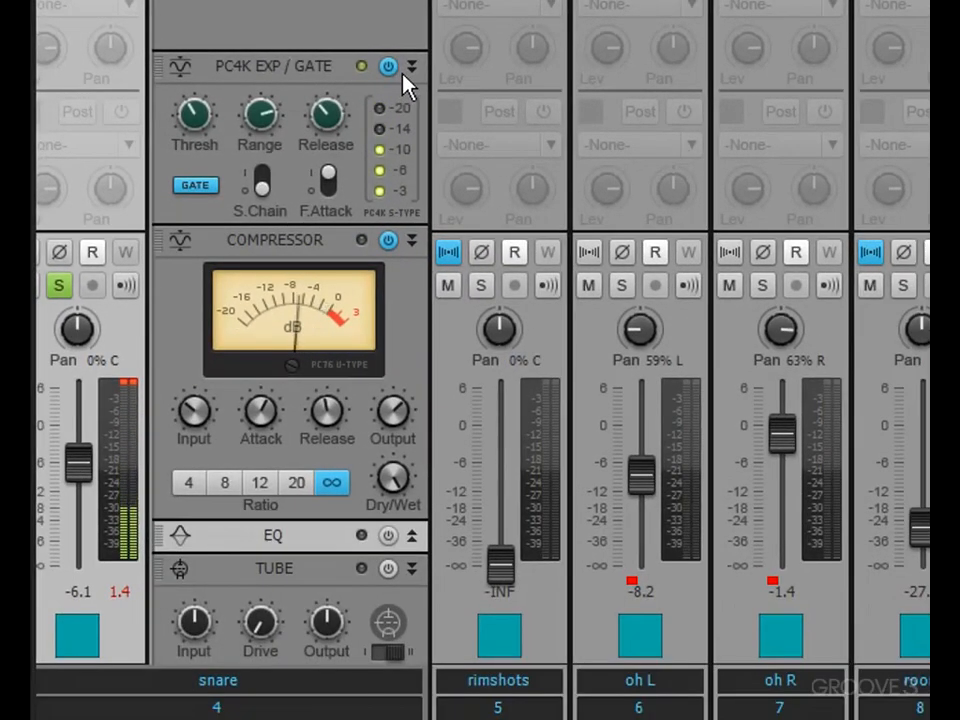
pyautogui.click(399, 162)
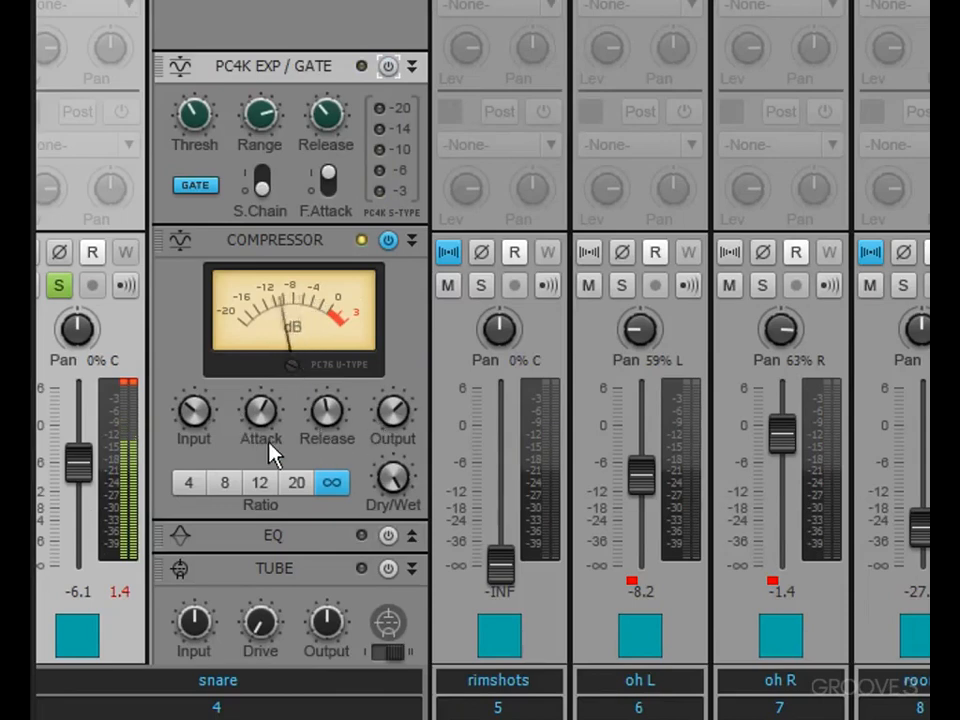
# - Try a lower output with longer release and attack times on the snare compressor
pyautogui.moveTo(398, 422)
pyautogui.mouseDown()
pyautogui.moveTo(398, 491)
pyautogui.moveTo(398, 436)
pyautogui.mouseUp()
pyautogui.moveTo(343, 418); pyautogui.dragTo(343, 395)
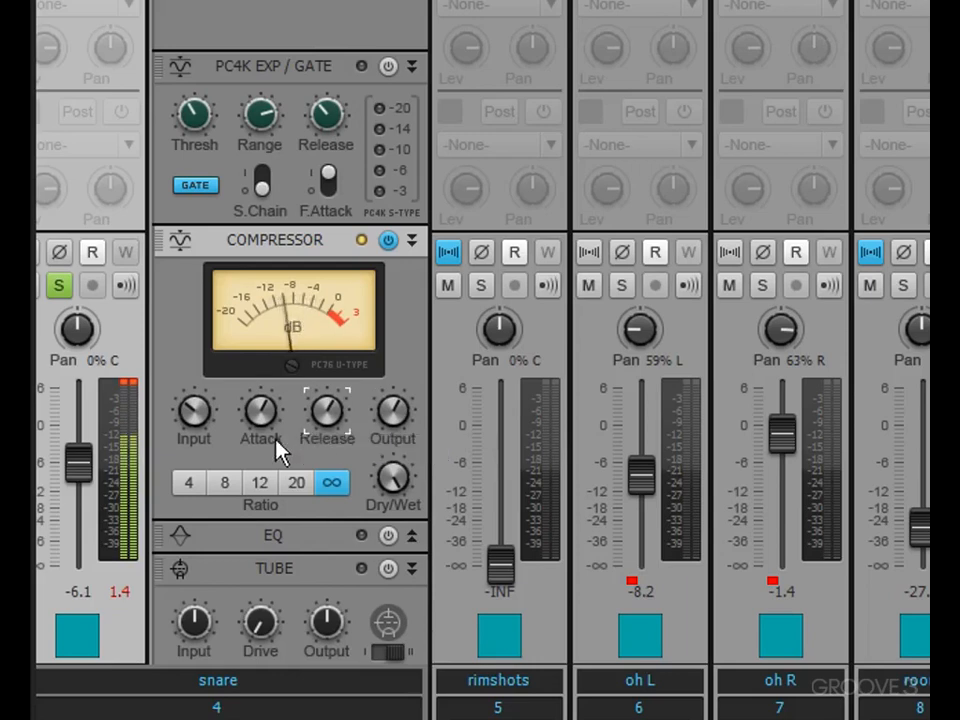
pyautogui.click(262, 410)
pyautogui.moveTo(262, 410); pyautogui.dragTo(262, 408)
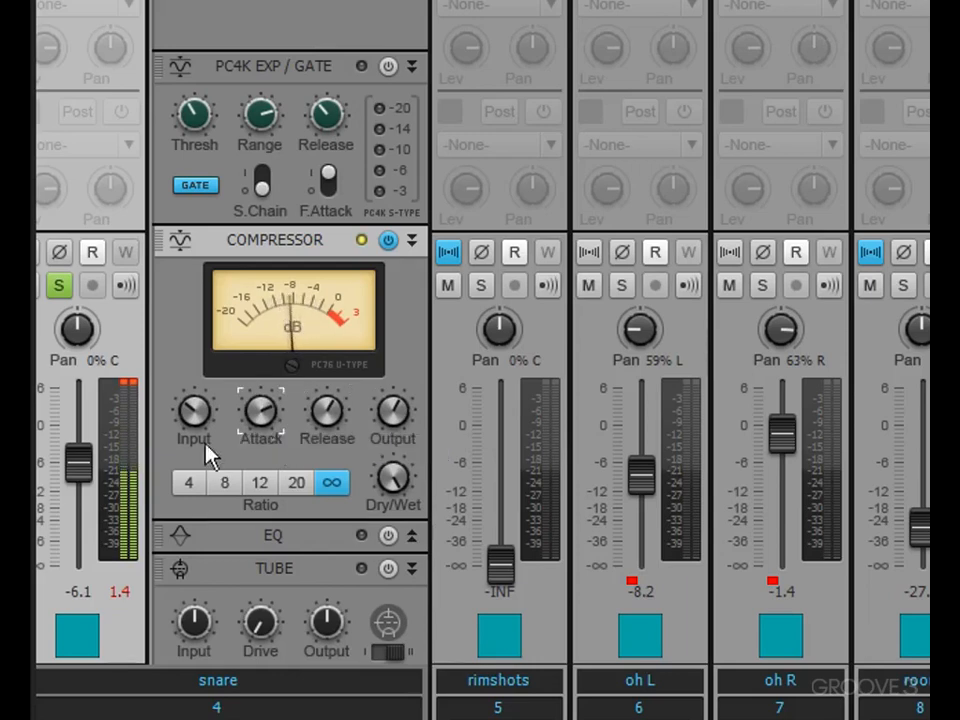
# - Try a slightly higher compressor input with the attack set to 0.7 ms
pyautogui.click(195, 410)
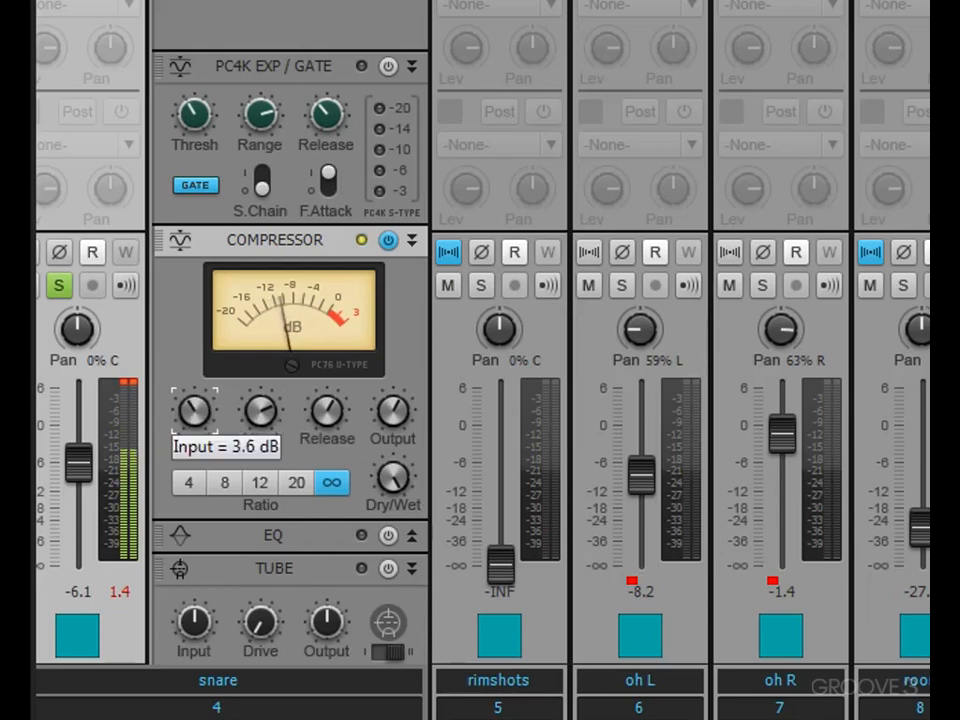
pyautogui.moveTo(195, 410); pyautogui.dragTo(195, 410)
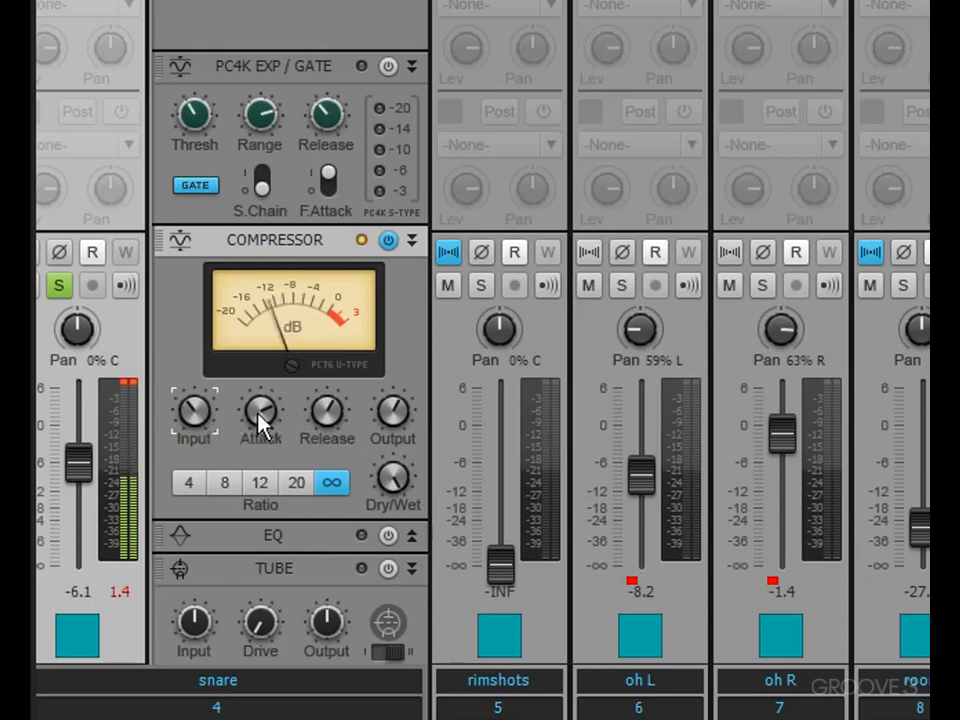
pyautogui.click(260, 408)
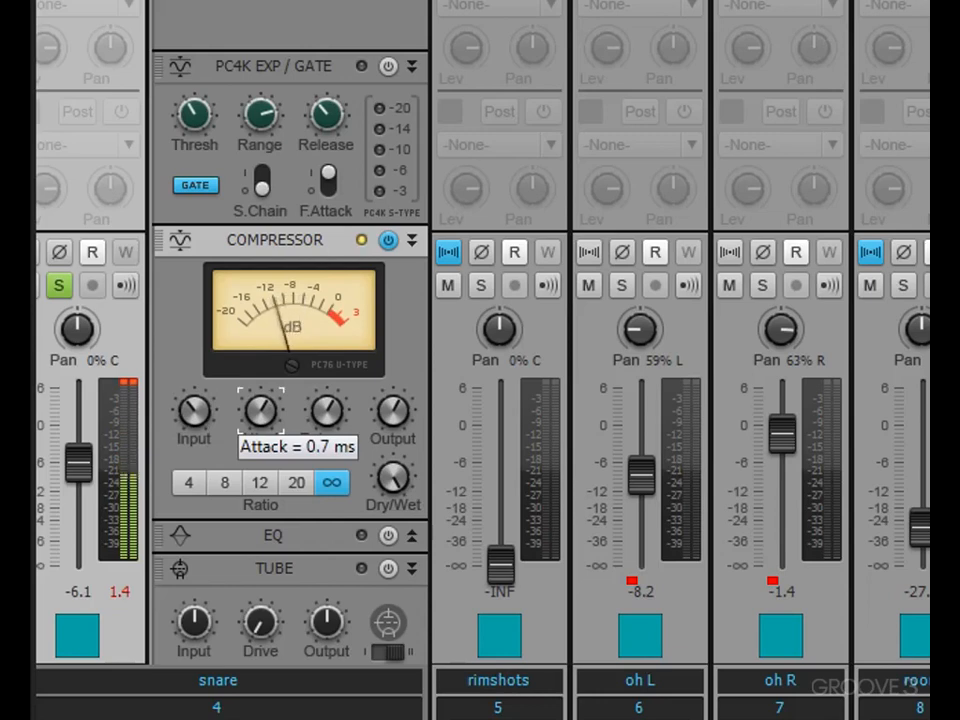
pyautogui.moveTo(260, 408); pyautogui.dragTo(255, 439)
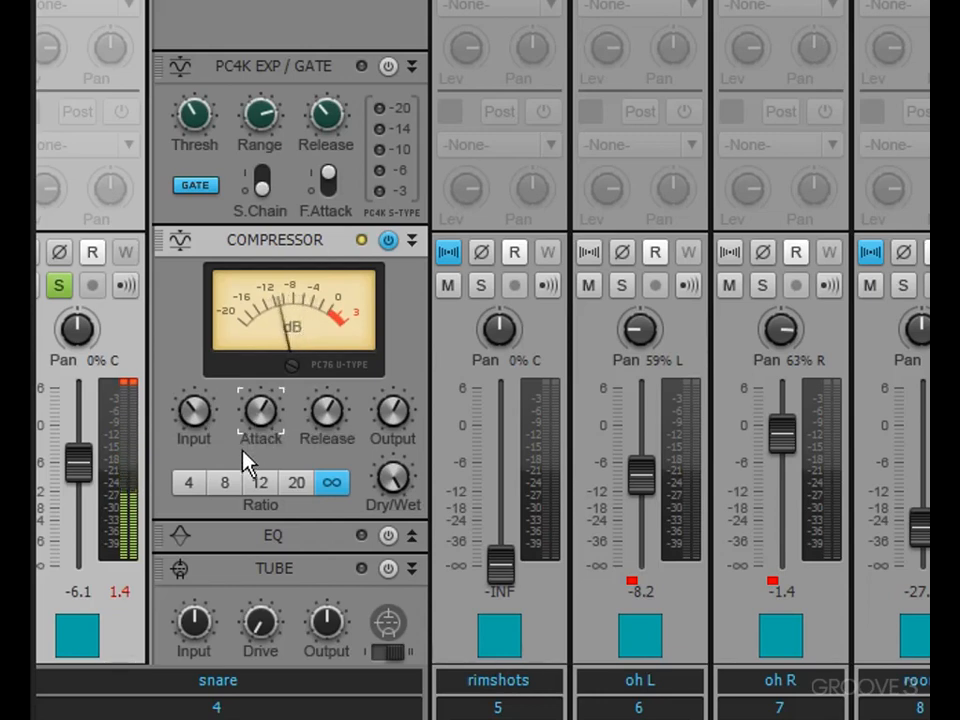
# - Set the snare compressor's input to -6.5 dB and release to 303.8 ms, raising the output and shortening the attack
pyautogui.moveTo(201, 422); pyautogui.dragTo(208, 491)
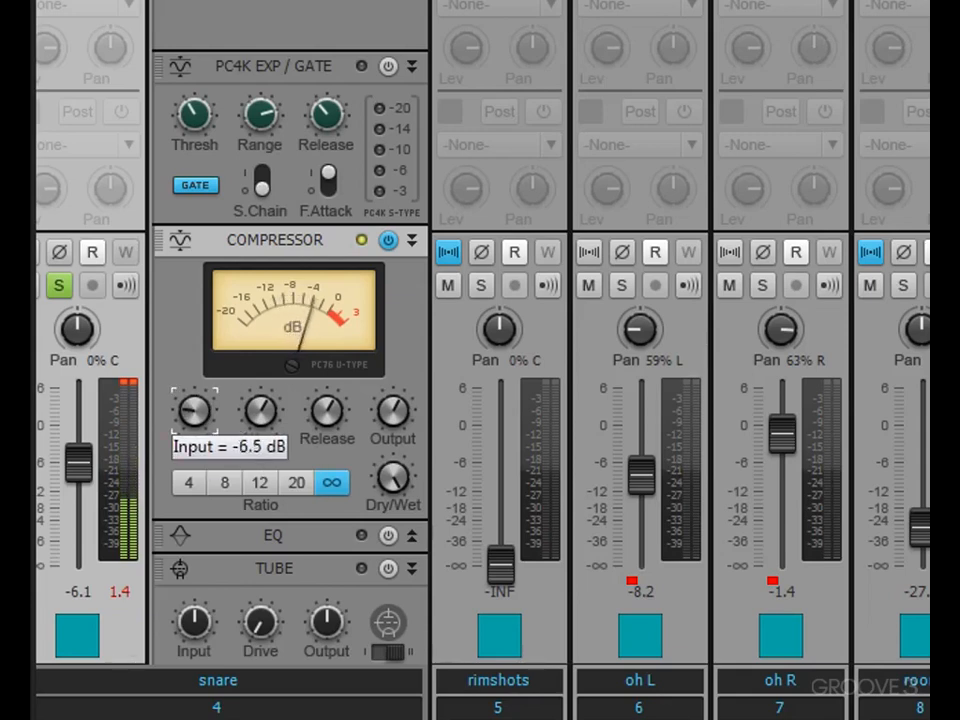
pyautogui.moveTo(393, 404); pyautogui.dragTo(393, 376)
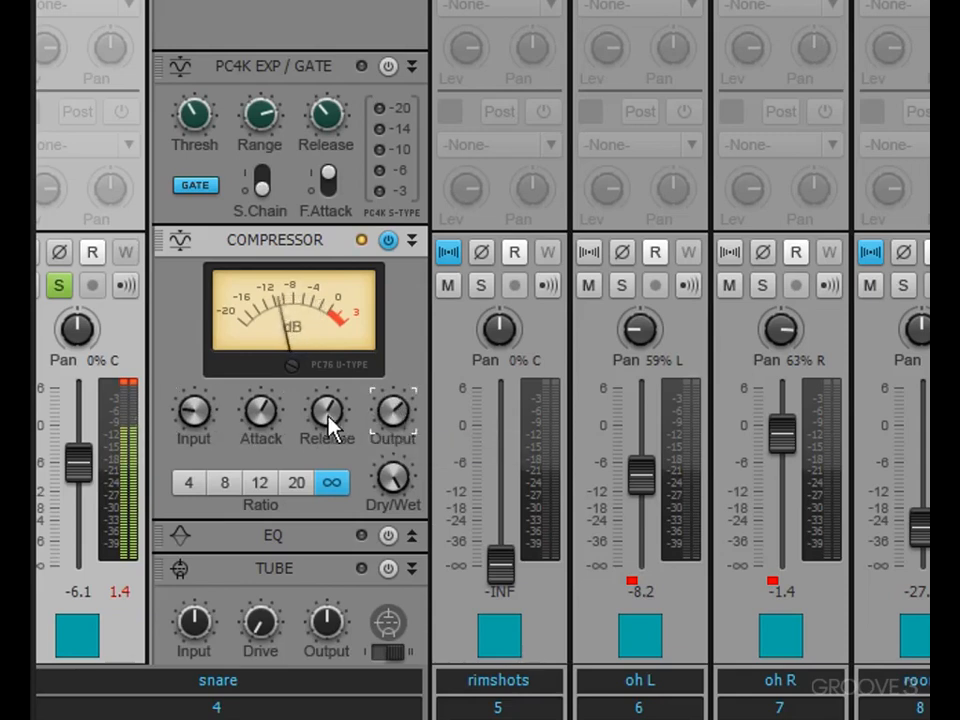
pyautogui.moveTo(329, 418); pyautogui.dragTo(329, 472)
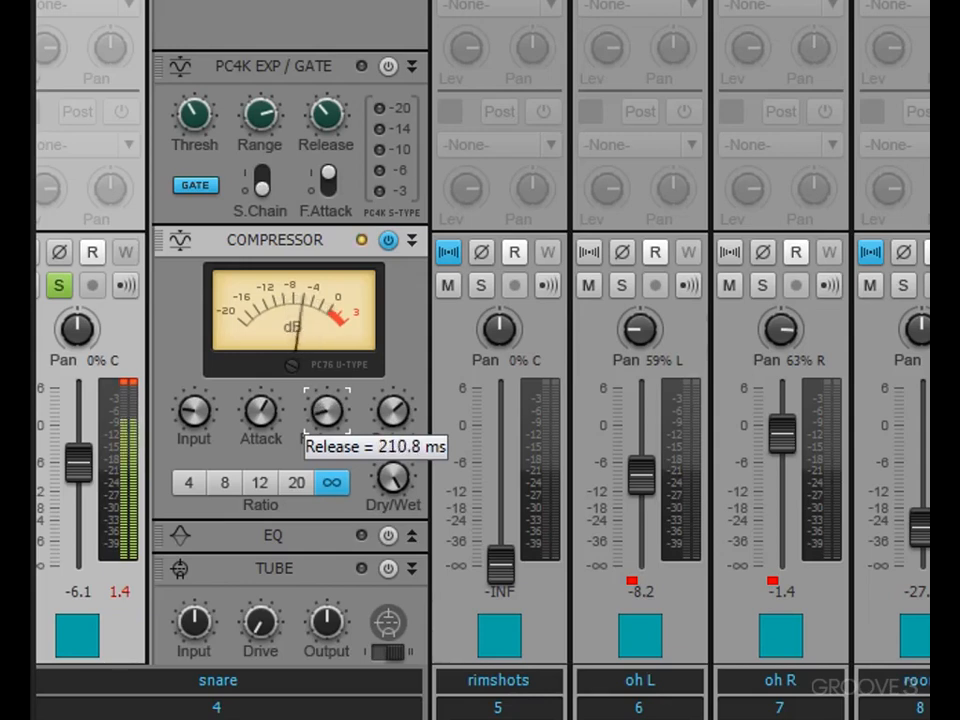
pyautogui.moveTo(329, 468); pyautogui.dragTo(329, 466)
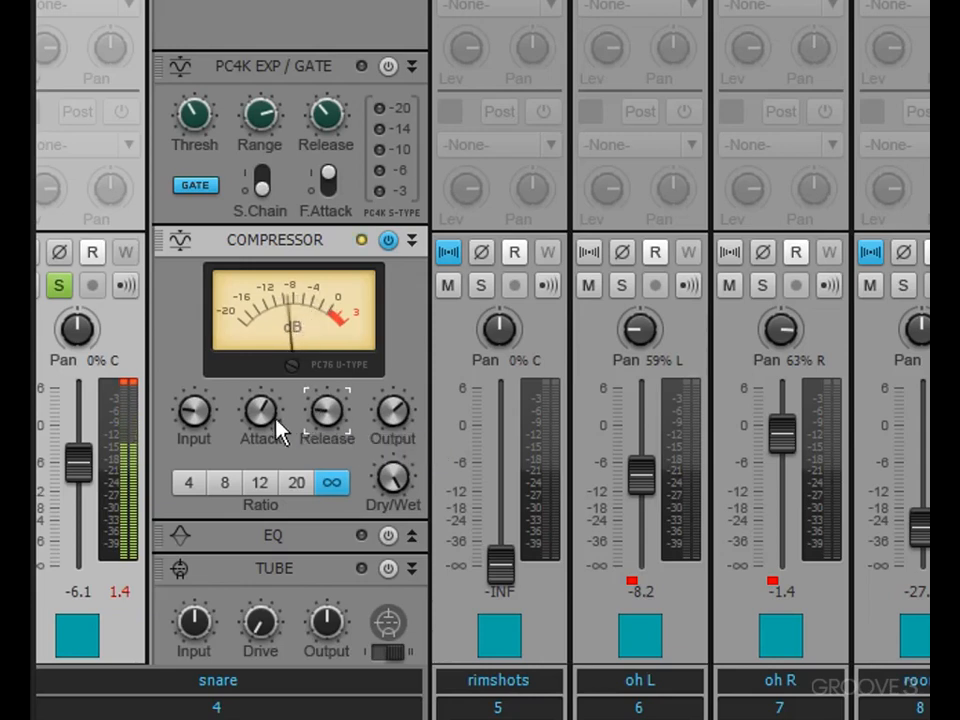
pyautogui.moveTo(268, 430); pyautogui.dragTo(268, 427)
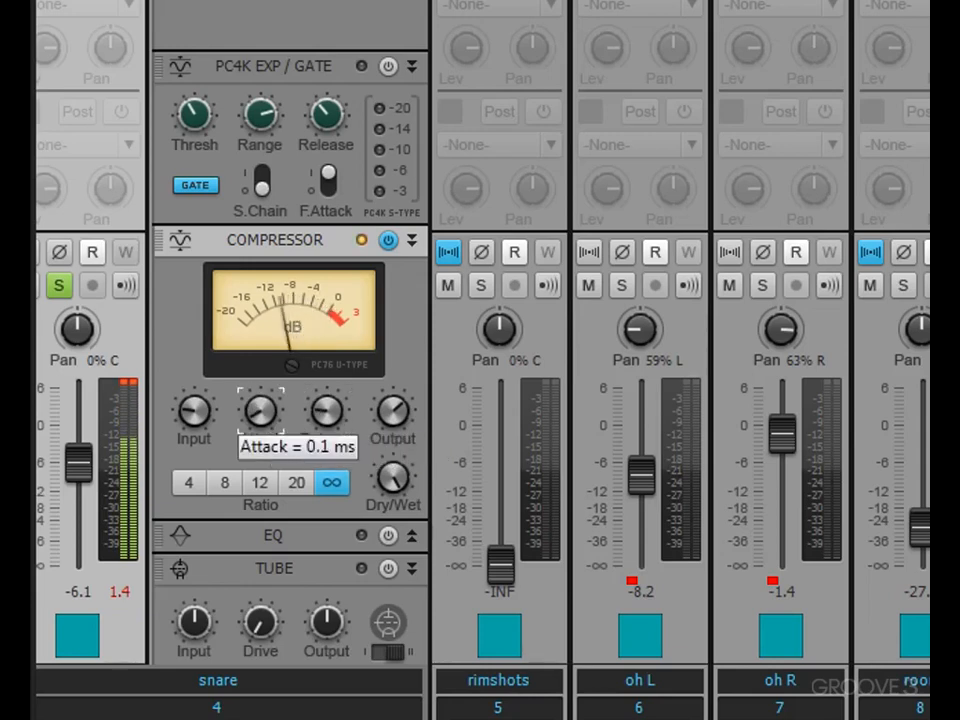
pyautogui.moveTo(260, 410); pyautogui.dragTo(260, 407)
# - Compare the snare with the compressor bypassed and enabled again
pyautogui.click(390, 242)
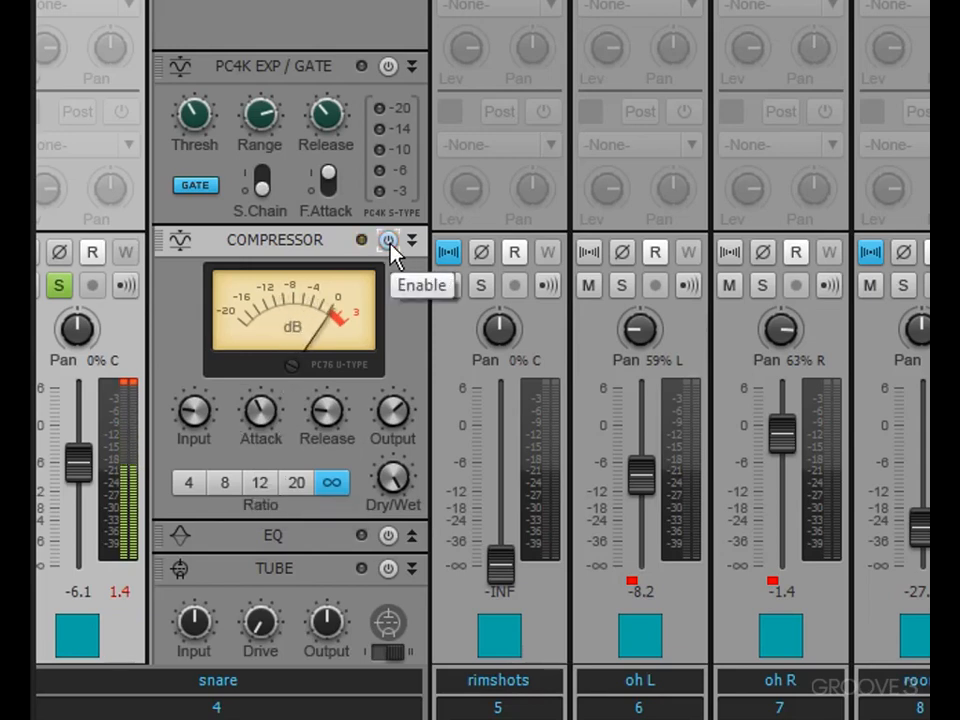
pyautogui.click(389, 243)
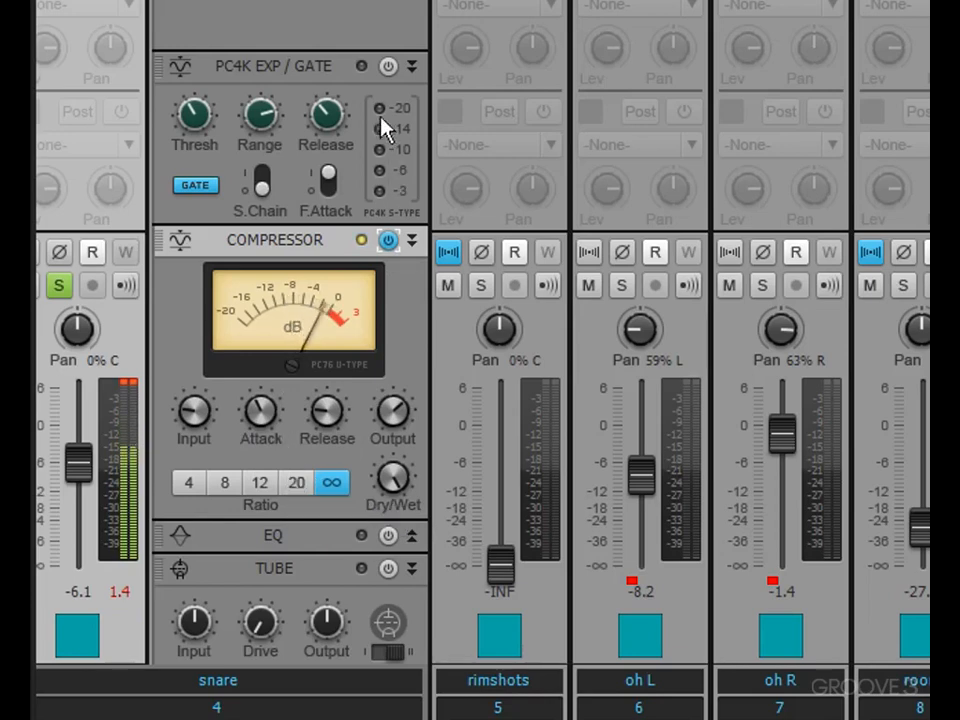
# - Re-enable the snare's PC4K gate and reduce its range
pyautogui.click(388, 66)
pyautogui.moveTo(306, 426)
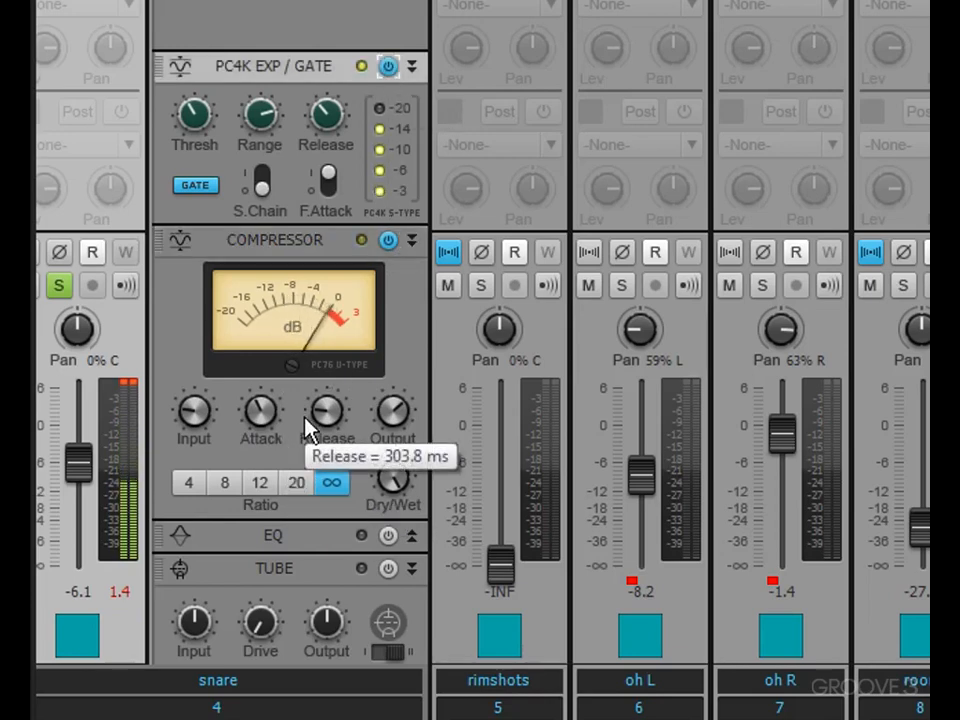
pyautogui.moveTo(788, 391)
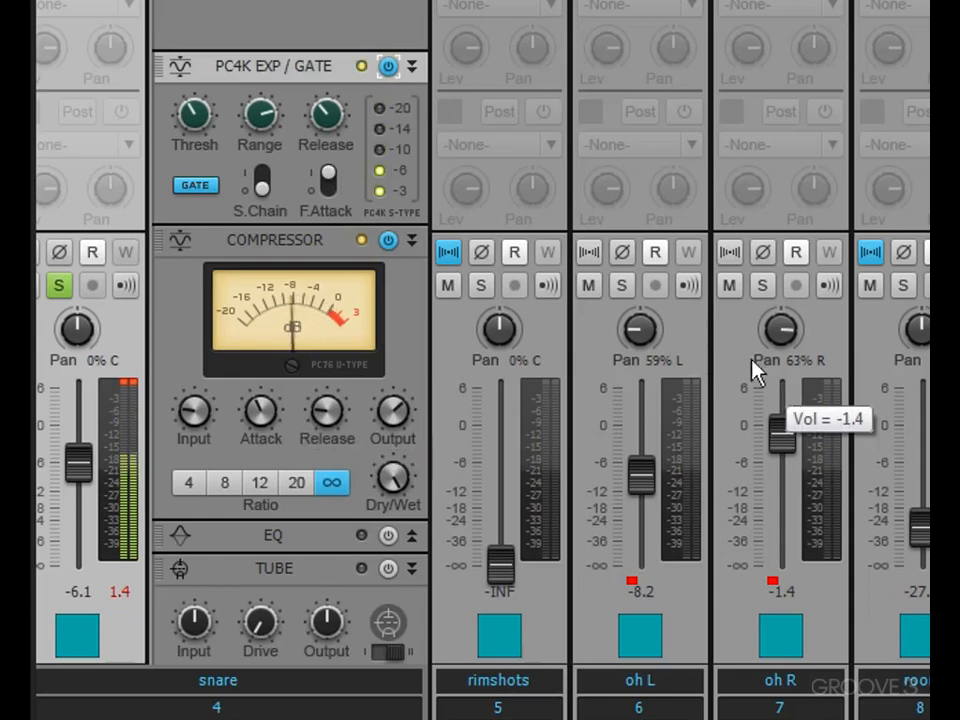
pyautogui.moveTo(258, 116); pyautogui.dragTo(261, 171)
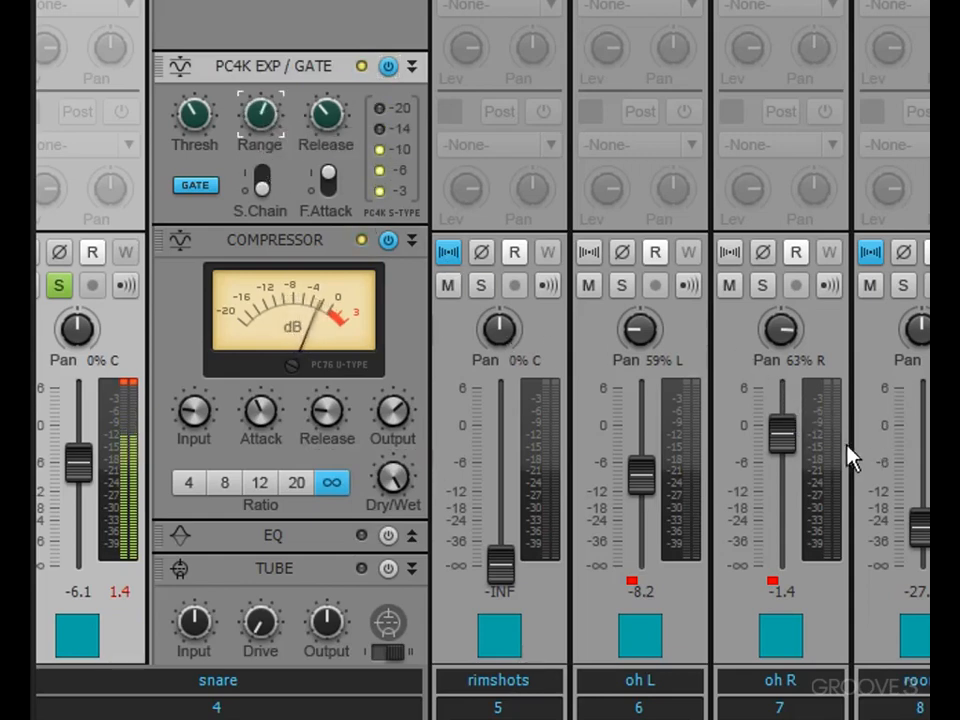
# - Solo oh L and oh R alongside the snare and lower the snare fader to -10.3 dB
pyautogui.click(622, 288)
pyautogui.click(762, 287)
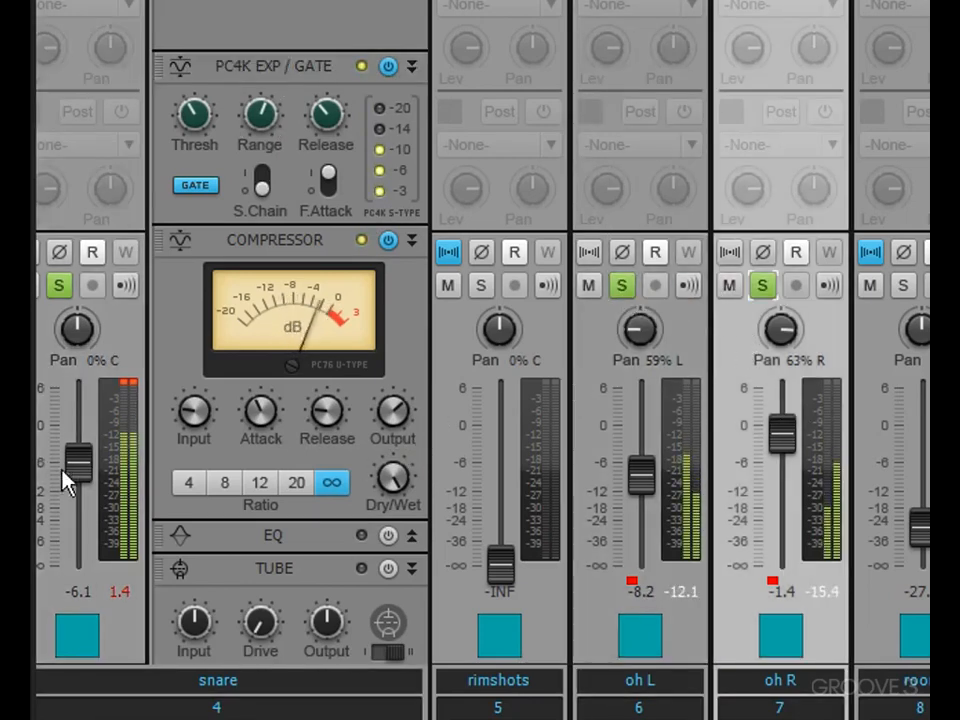
pyautogui.moveTo(88, 456); pyautogui.dragTo(78, 487)
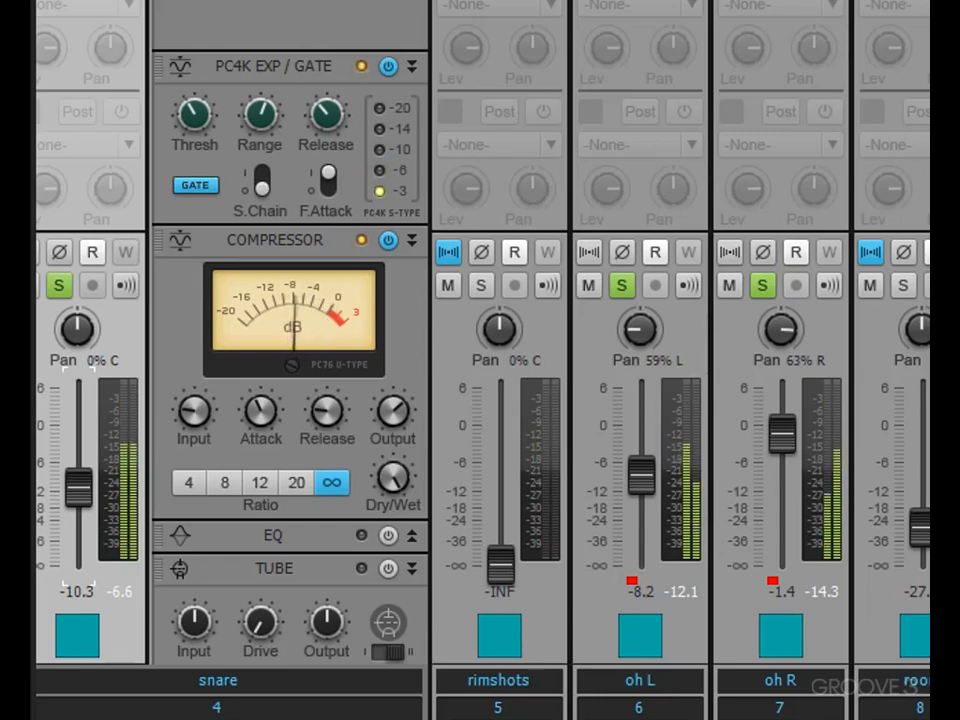
# - Compare the snare against the overheads with the compressor bypassed and enabled, and stop playback
pyautogui.click(388, 240)
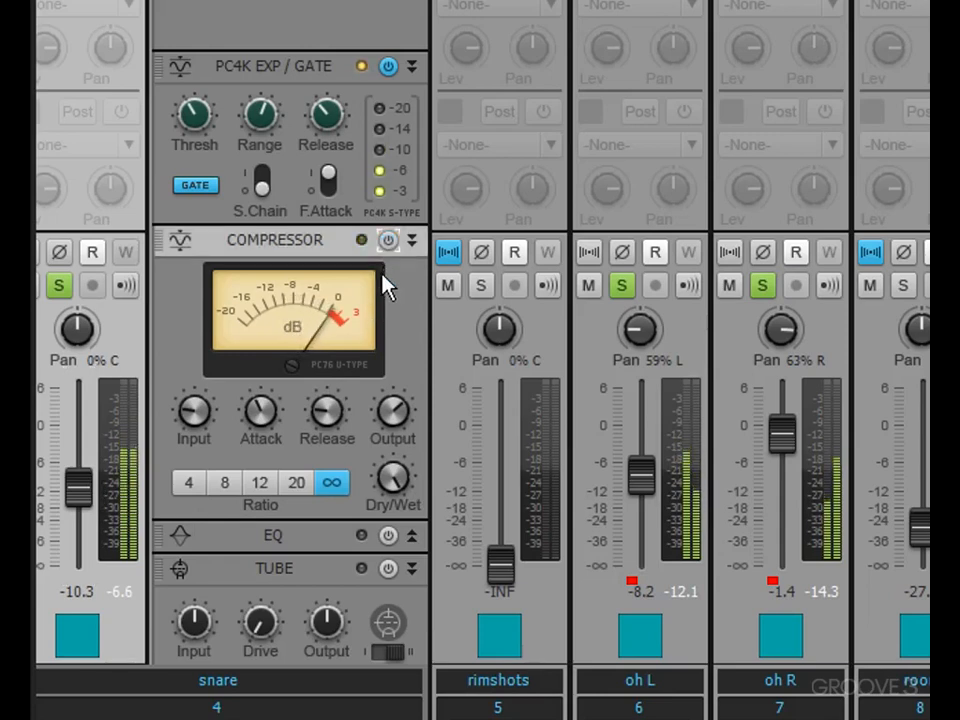
pyautogui.click(388, 240)
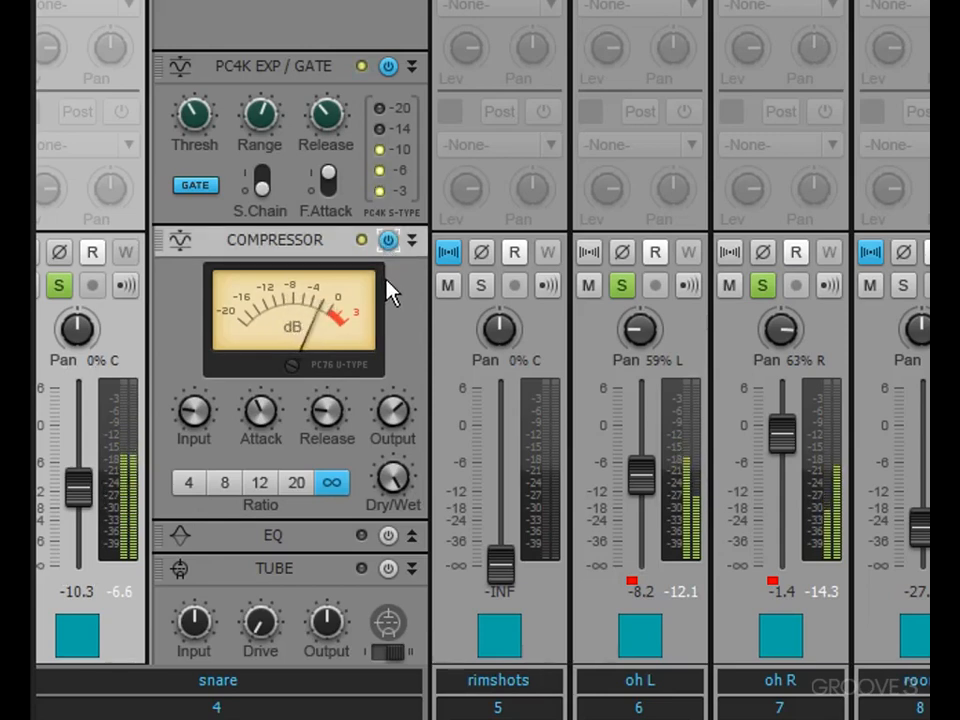
pyautogui.press('space')
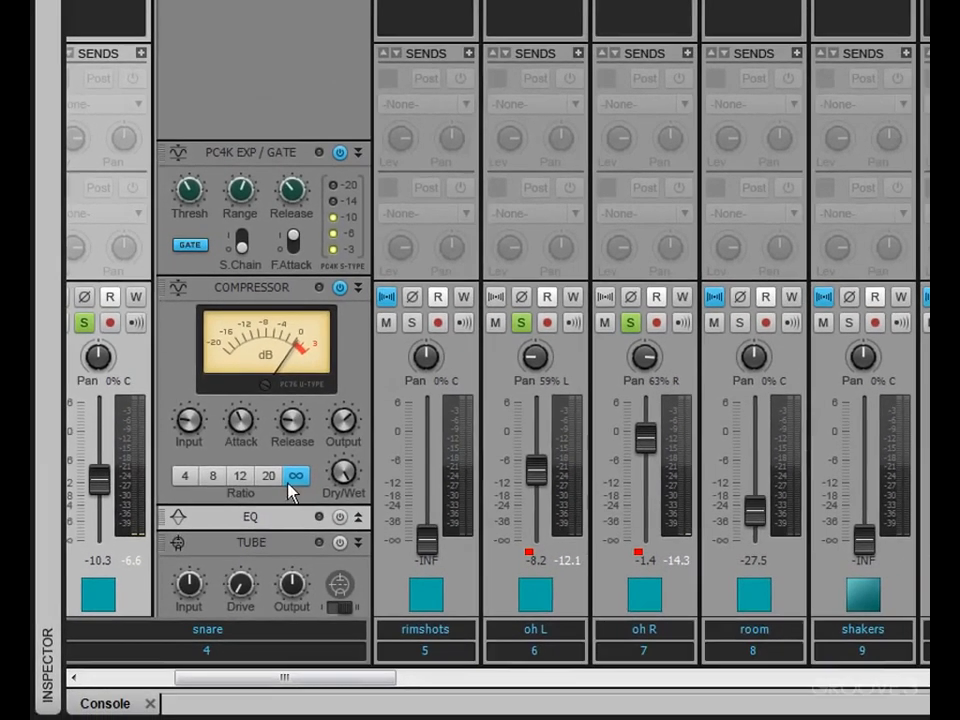
# - Insert a Passive Equalizer into the snare's ProChannel and place it directly below the PC76 compressor
pyautogui.rightClick(271, 8)
pyautogui.moveTo(306, 30)
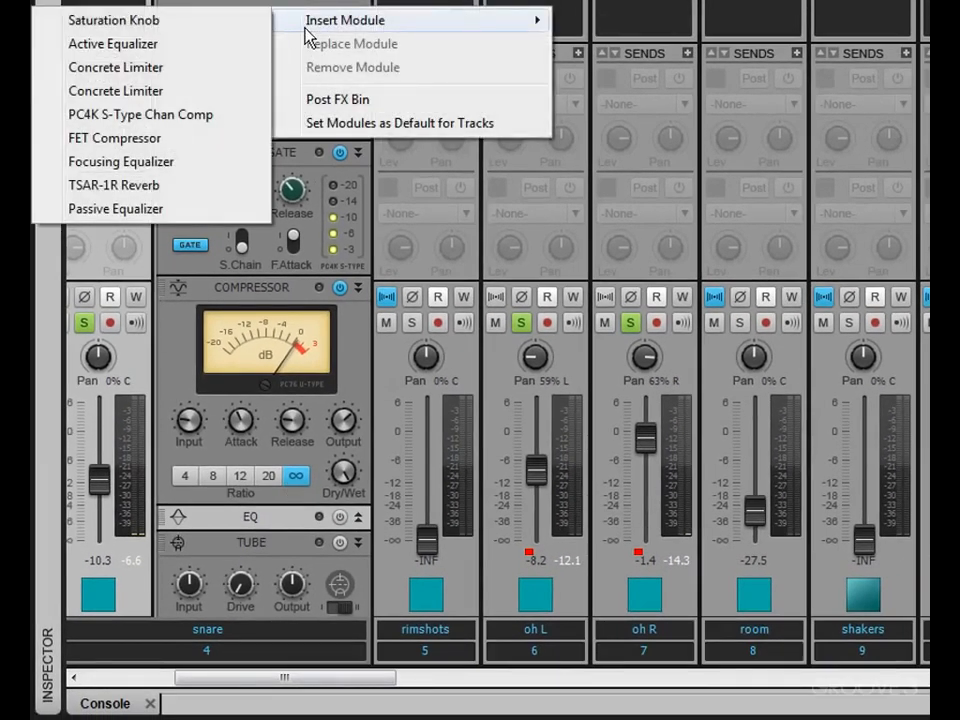
pyautogui.click(116, 211)
pyautogui.moveTo(212, 388); pyautogui.dragTo(209, 278)
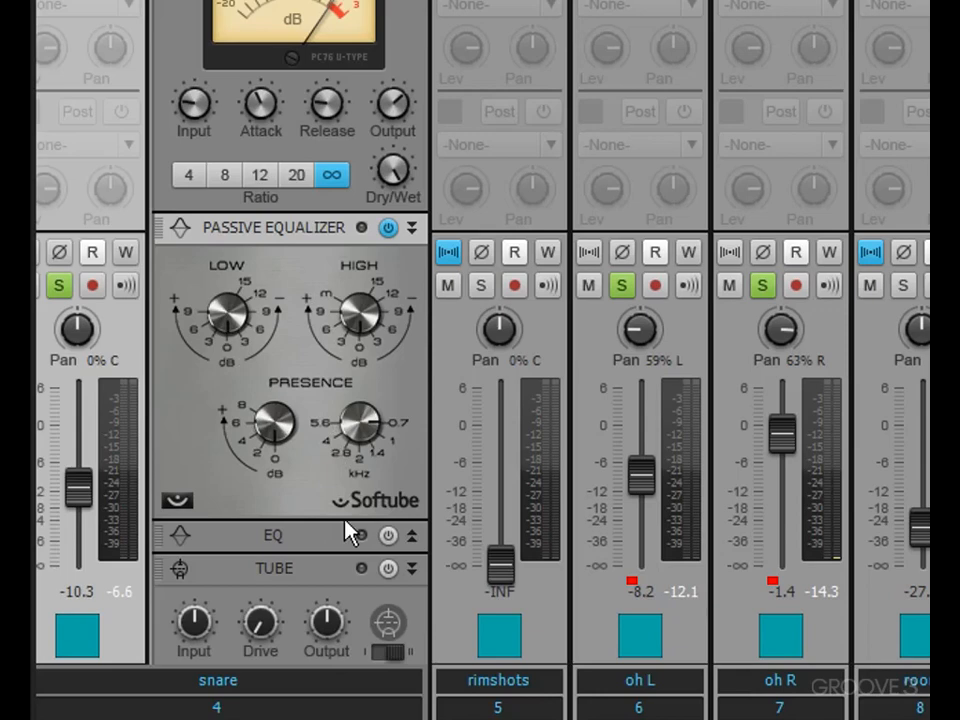
# - Play the song to audition the equalized snare and clear the solos on oh R and oh L
pyautogui.press('space')
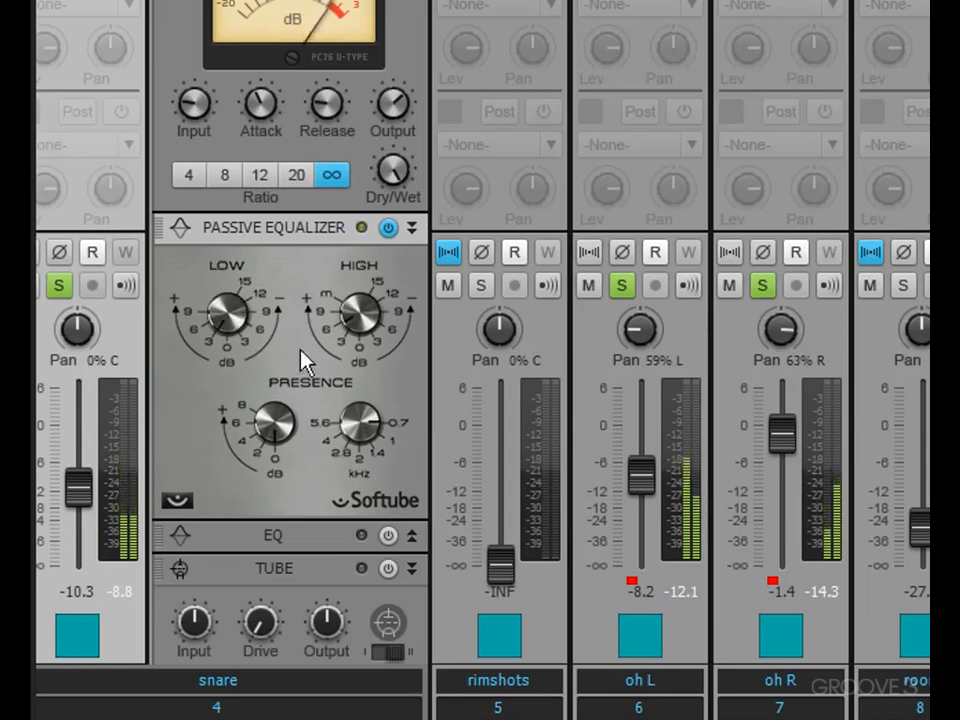
pyautogui.click(762, 286)
pyautogui.click(622, 287)
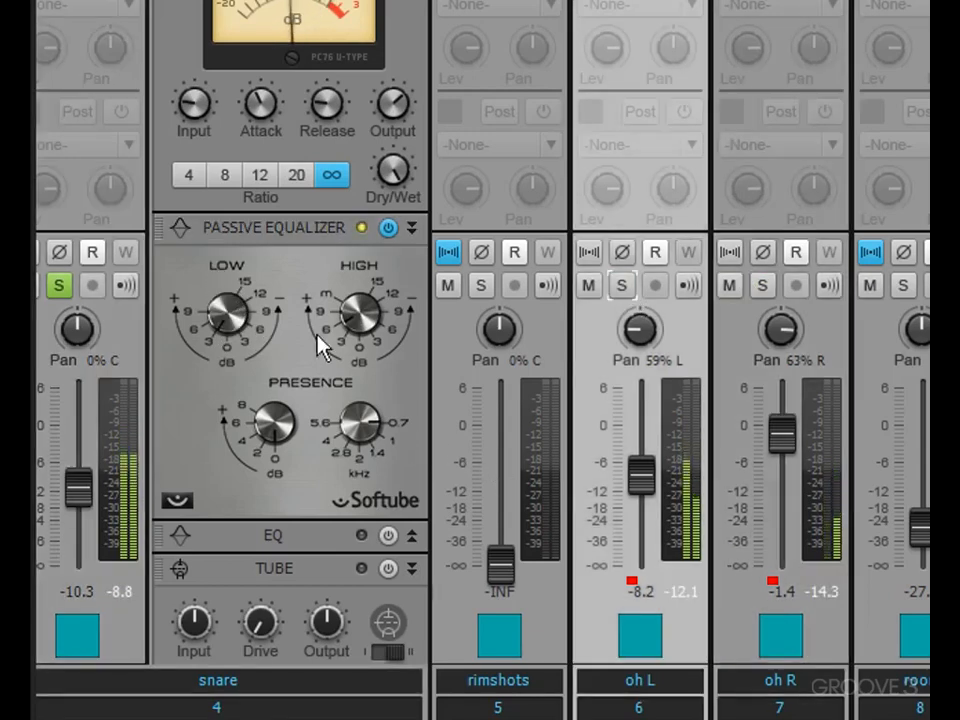
# - Cut the Passive Equalizer's low band by about 3 dB and raise the snare fader to -7.5 dB
pyautogui.moveTo(232, 322); pyautogui.dragTo(216, 302)
pyautogui.moveTo(82, 468); pyautogui.dragTo(80, 453)
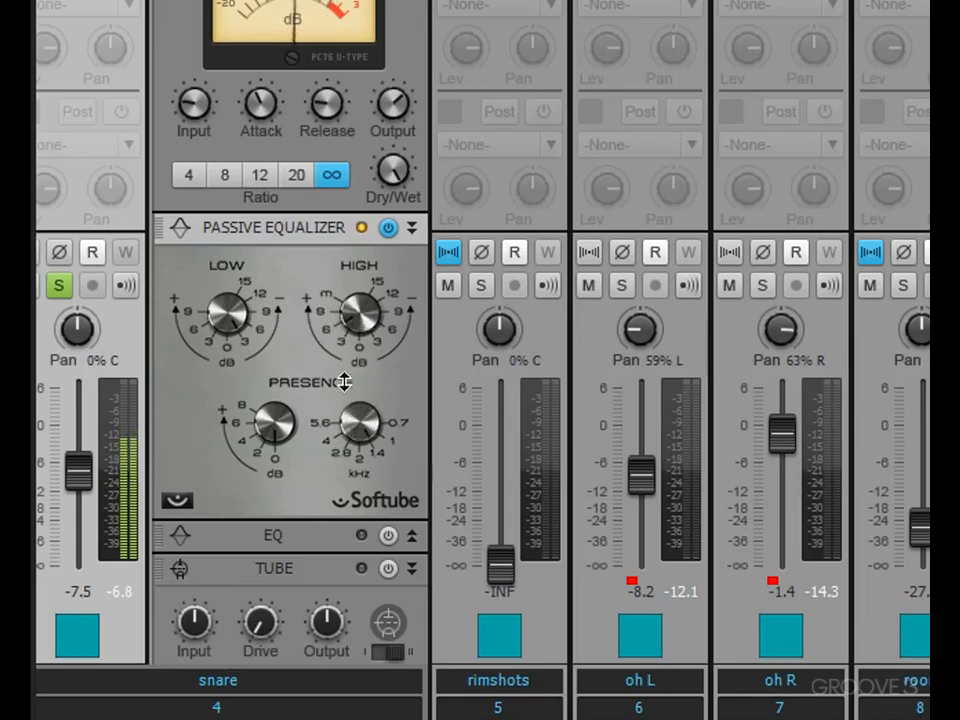
# - Boost the Passive Equalizer's presence gain on the snare to about 5 dB
pyautogui.moveTo(268, 430); pyautogui.dragTo(254, 358)
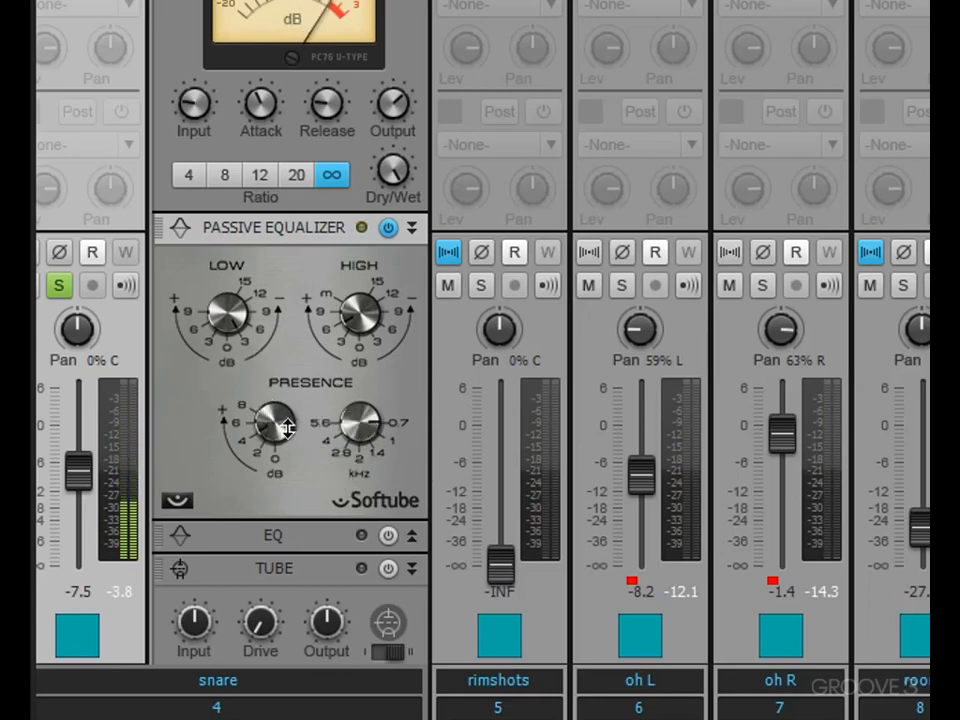
pyautogui.moveTo(283, 430); pyautogui.dragTo(253, 406)
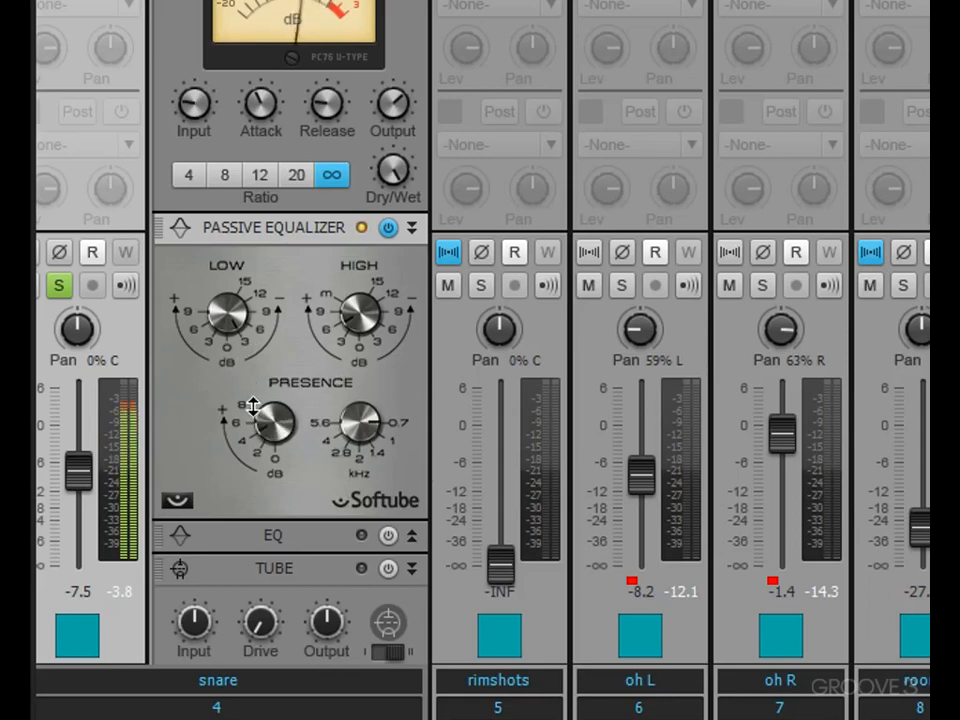
# - Compare the soloed snare with the Passive Equalizer bypassed and re-enabled
pyautogui.click(387, 227)
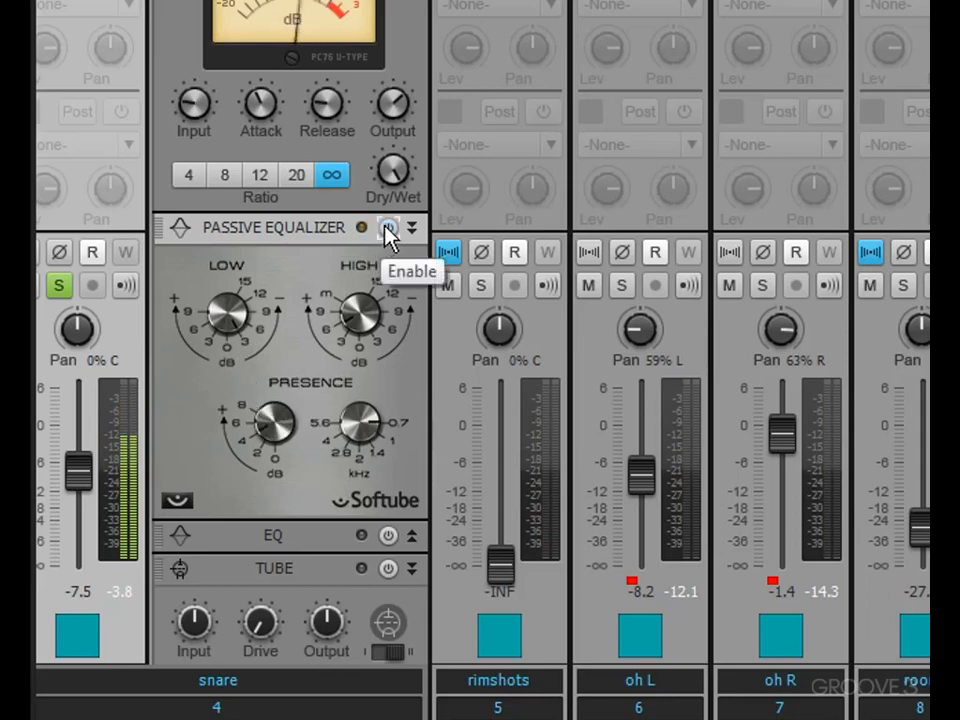
pyautogui.click(387, 228)
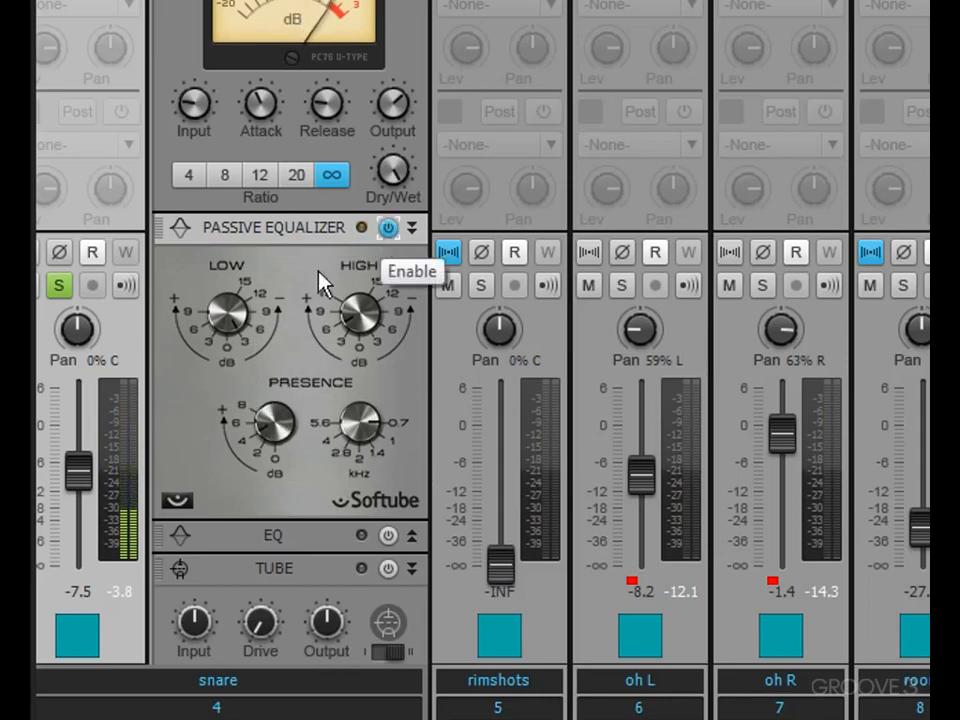
# - Clear the snare's solo and lower the kick Sample 1 and kick Sample 2 faders to -26.4 and -25.9 dB
pyautogui.click(59, 288)
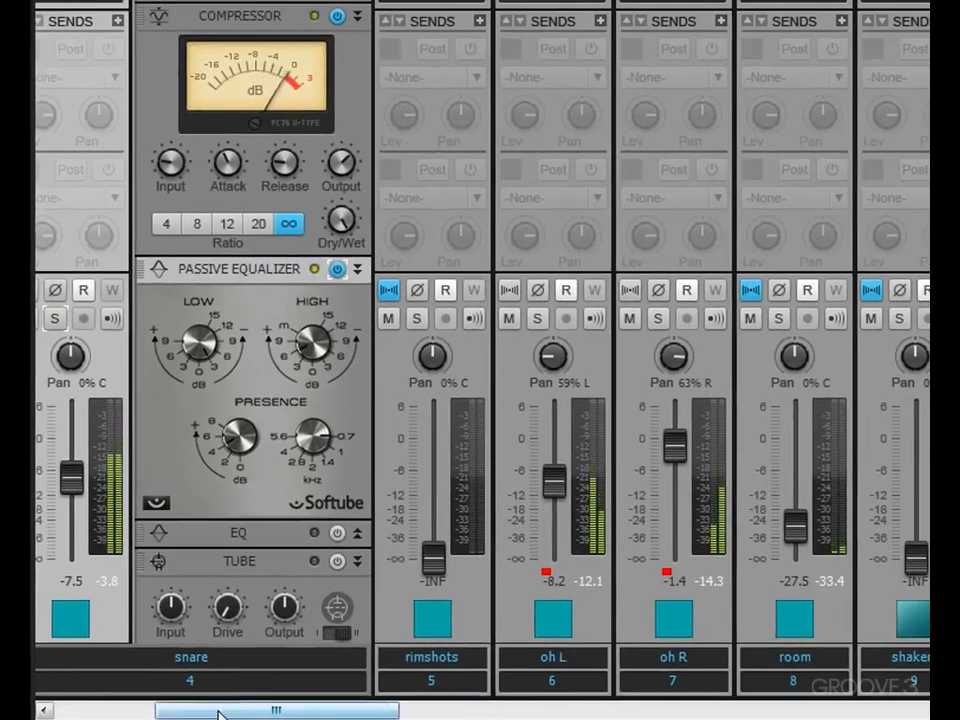
pyautogui.moveTo(274, 707); pyautogui.dragTo(214, 706)
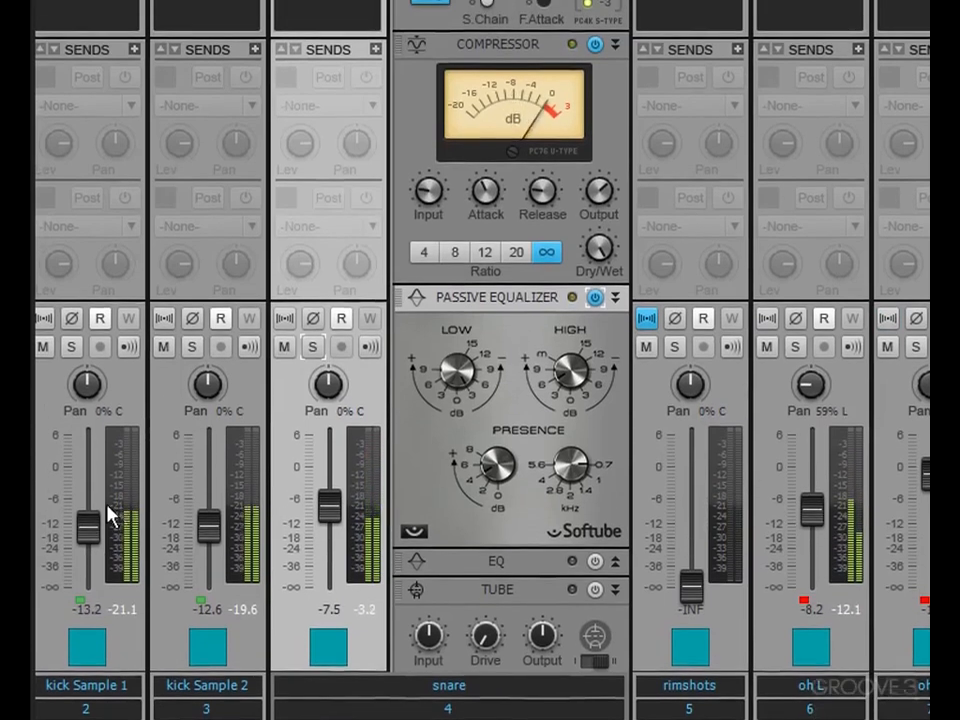
pyautogui.moveTo(88, 498); pyautogui.dragTo(88, 560)
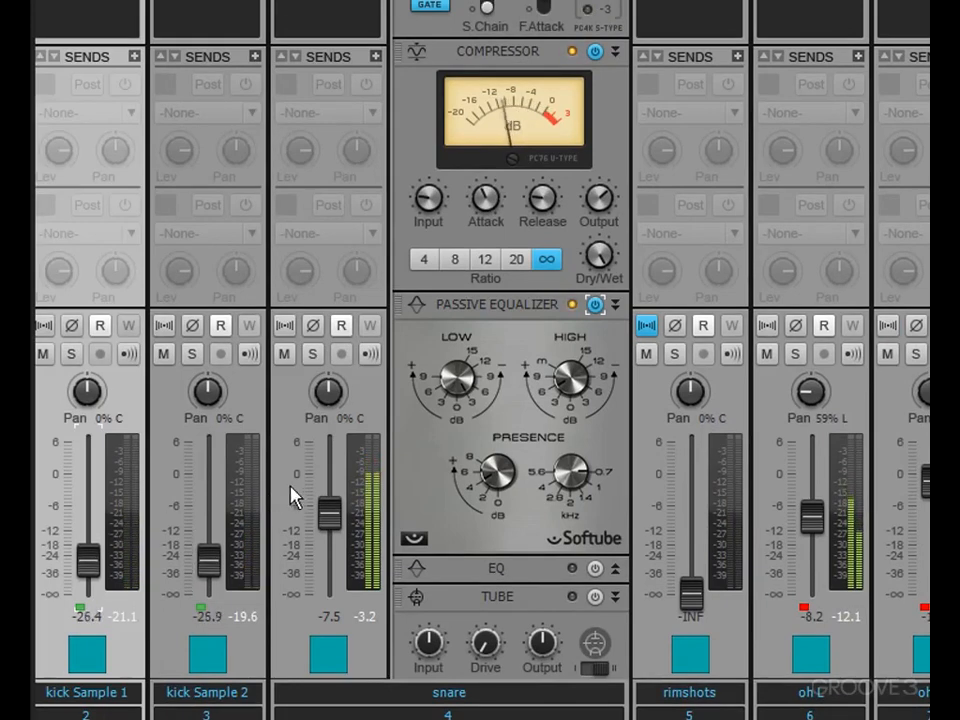
# - Compare the snare within the drum mix by bypassing and re-enabling its Passive Equalizer twice and its PC76 compressor once
pyautogui.click(597, 308)
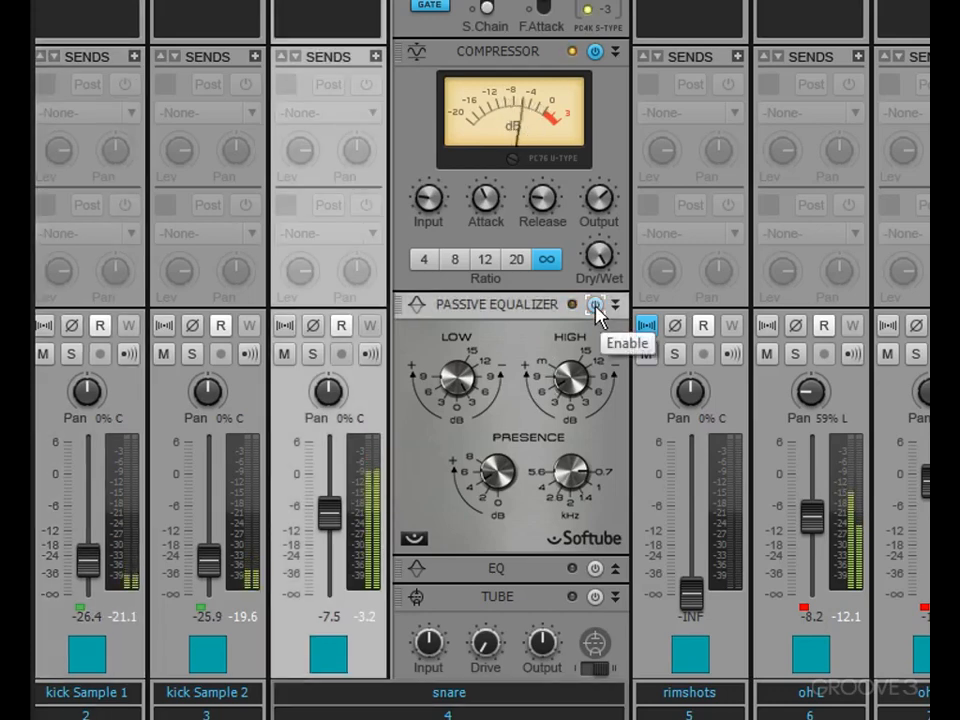
pyautogui.click(596, 306)
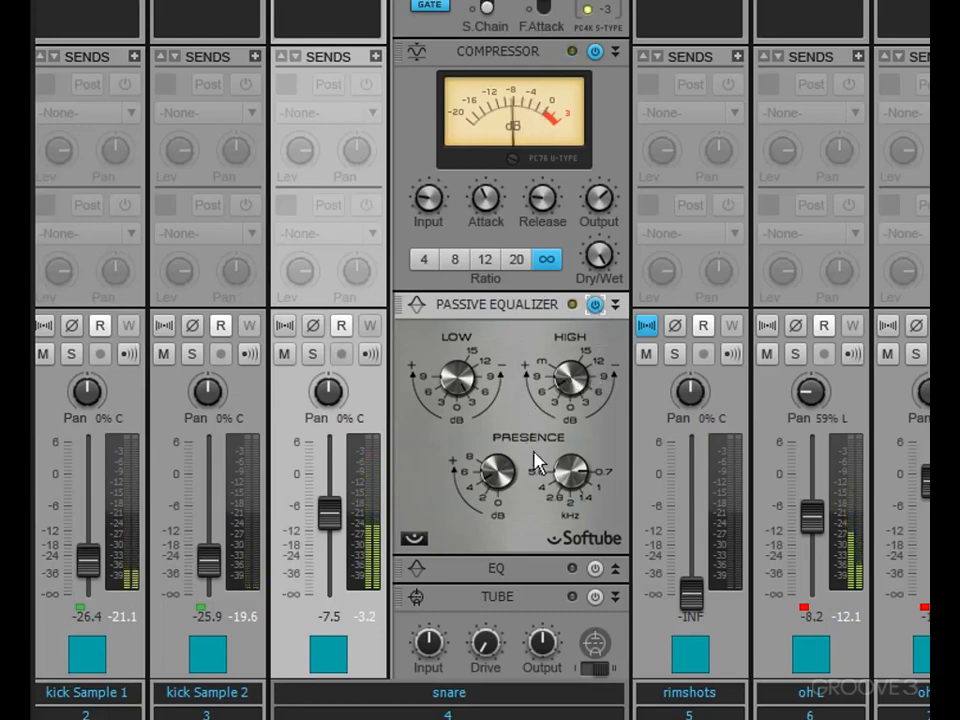
pyautogui.click(596, 306)
pyautogui.click(596, 306)
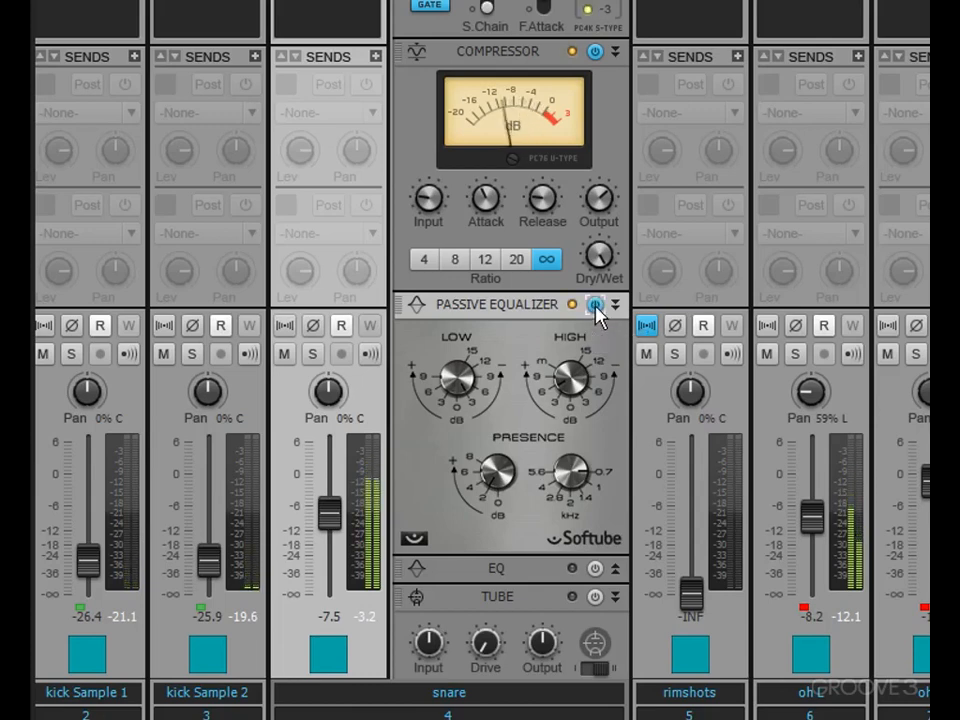
pyautogui.click(595, 52)
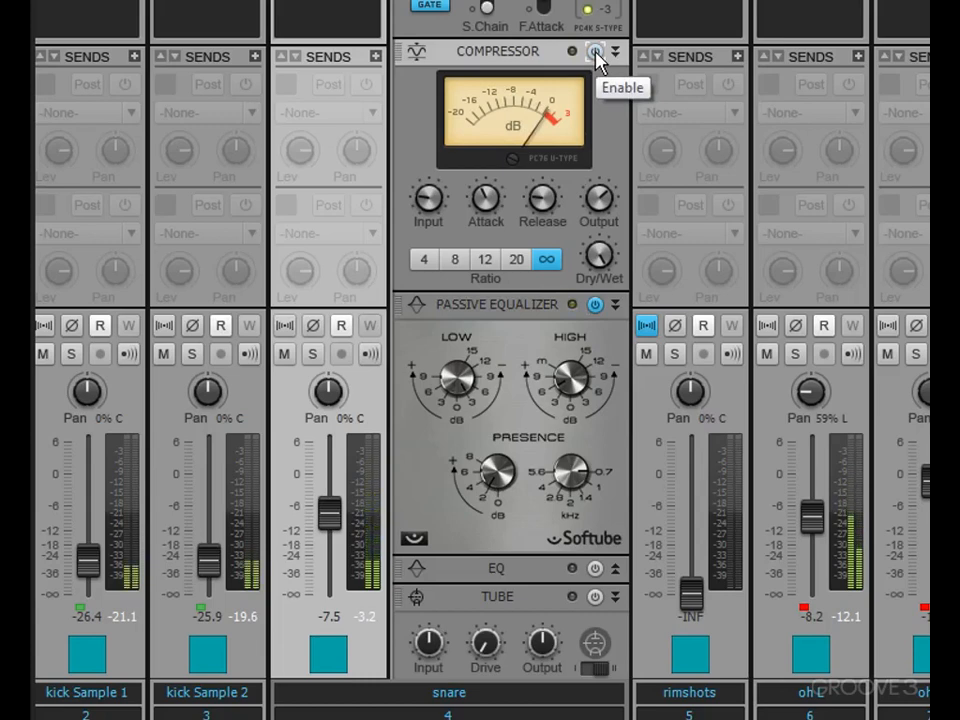
pyautogui.click(595, 52)
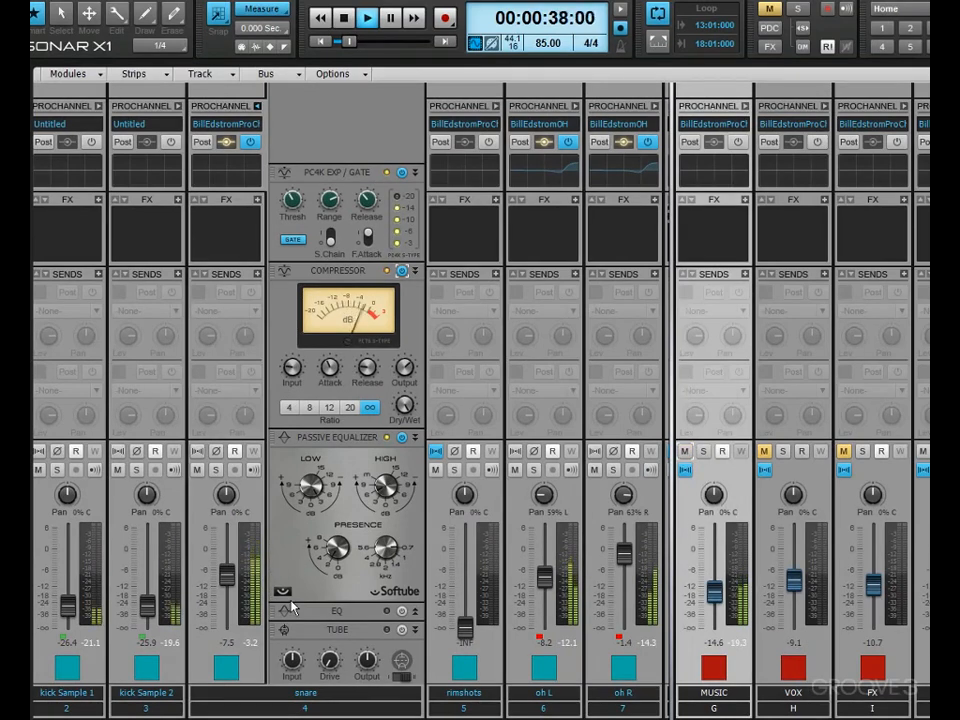
# - Unmute the VOX and FX buses to hear the processed snare in the full mix
pyautogui.click(764, 451)
pyautogui.click(843, 451)
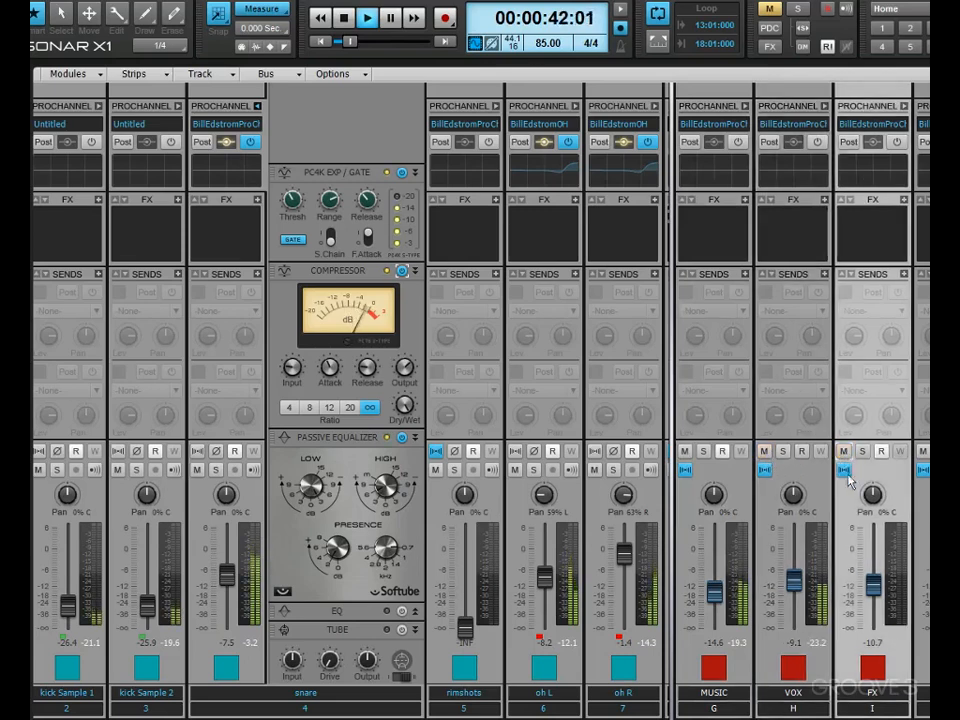